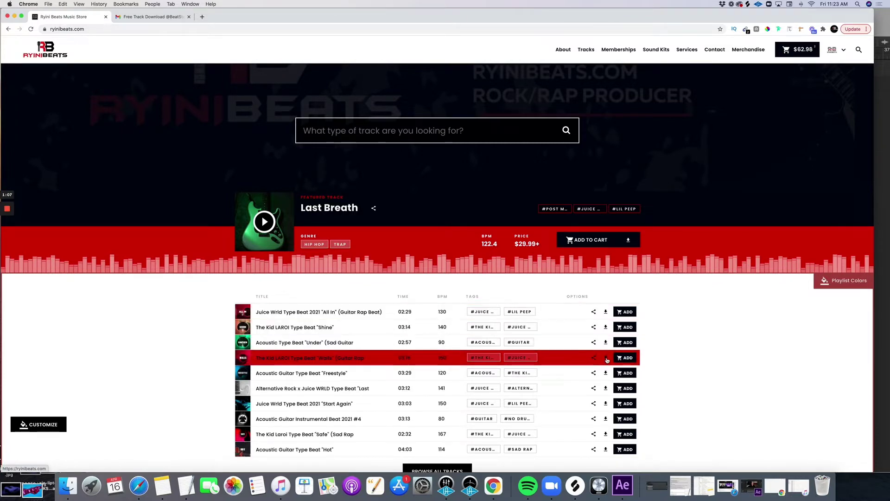
Request the free 'Walls' beat by e-mail, agreeing to receive free tracks, then go to the e-mail tab
click(606, 358)
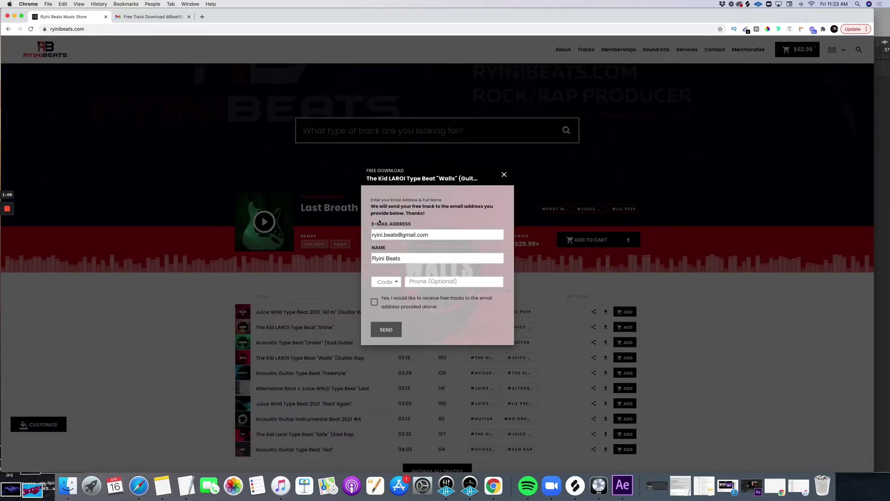
click(374, 302)
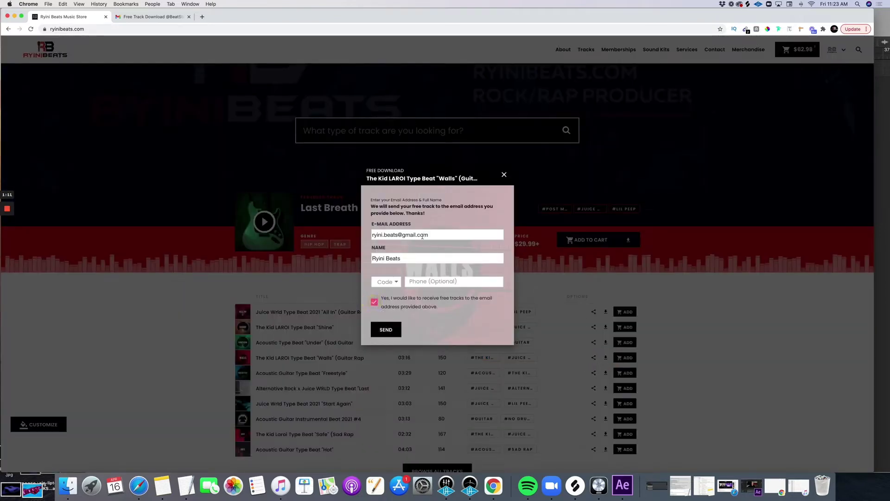
click(390, 330)
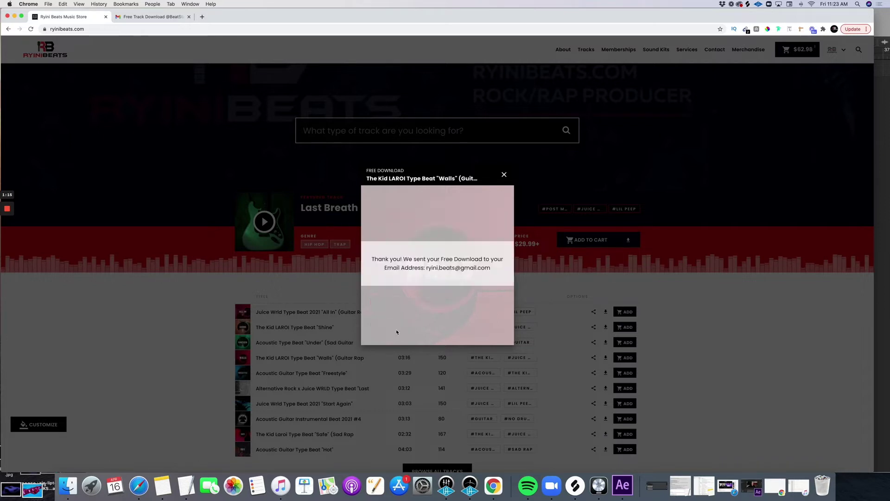
drag(409, 259, 490, 282)
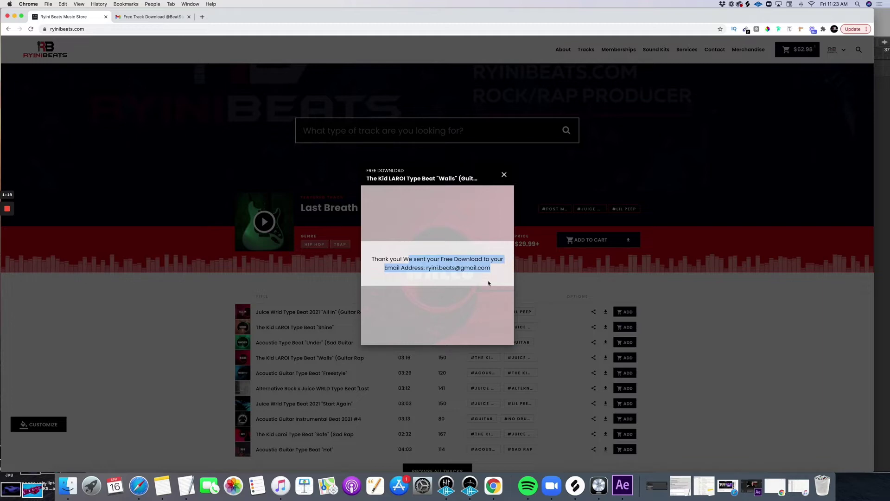
key(ctrl+Tab)
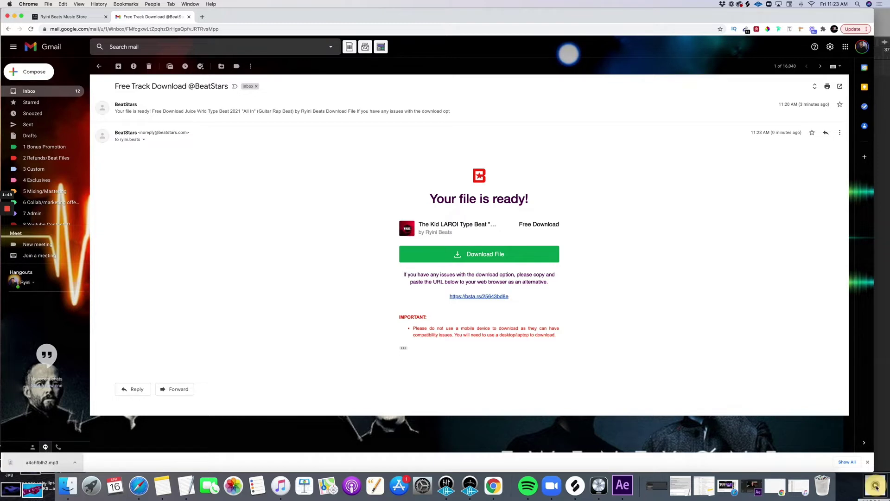
Drag a4chfblh2.mp3 from the Downloads stack into Logic Pro's Tracks area as a new track
click(875, 485)
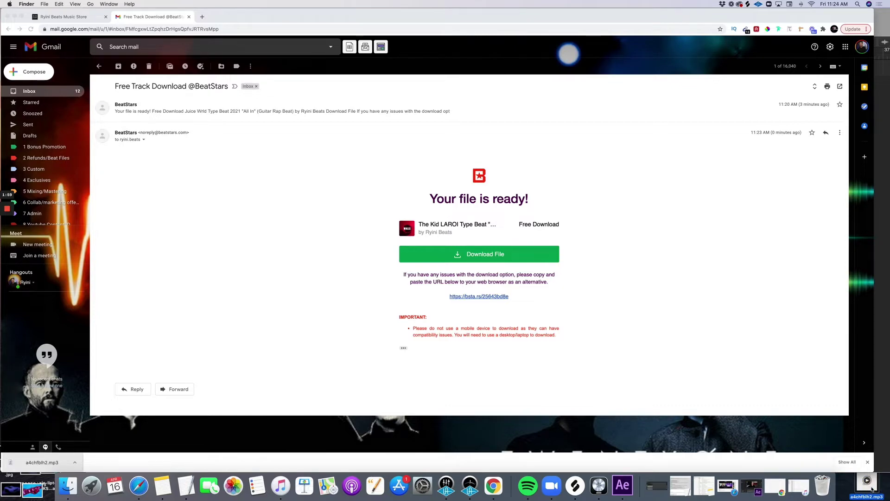
mouse_move(872, 489)
mouse_down()
mouse_move(882, 447)
mouse_move(326, 166)
mouse_move(283, 116)
mouse_up()
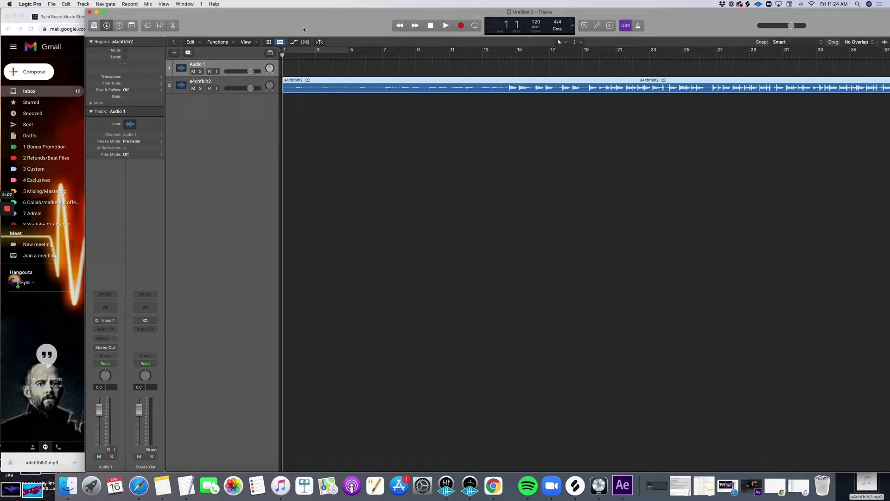
Close the store's download popup, then raise the Logic project tempo to 150 BPM
click(67, 18)
click(503, 164)
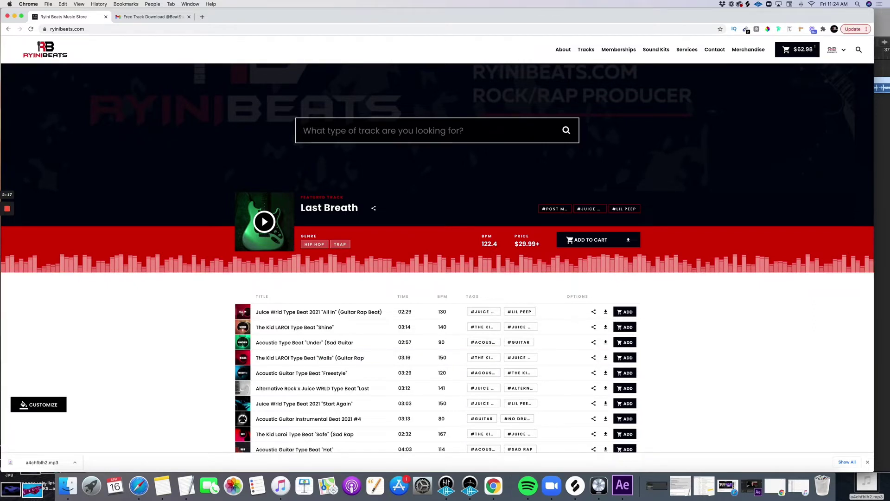
key(super+Tab)
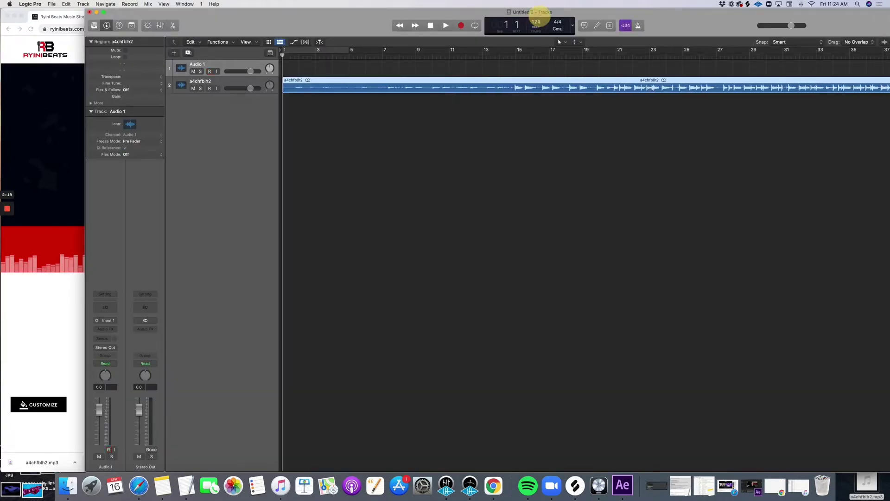
drag(536, 21, 596, 3)
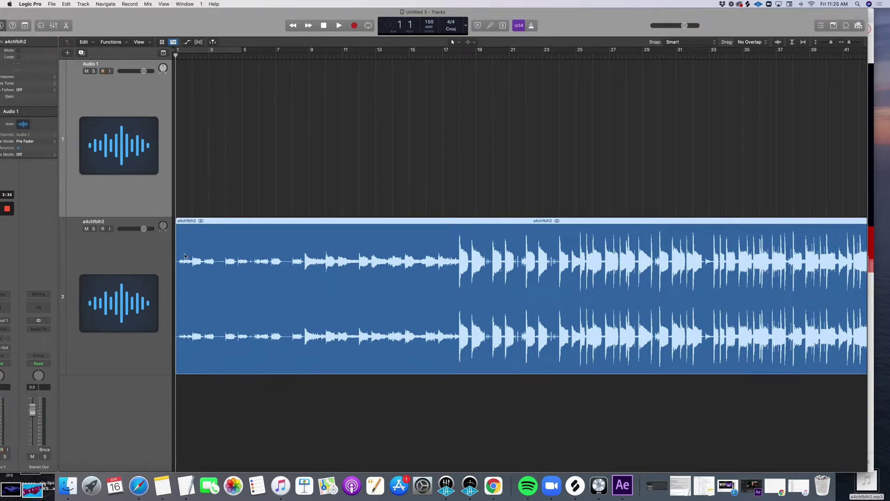
Move the beat's audio region so it starts at bar 2
click(180, 57)
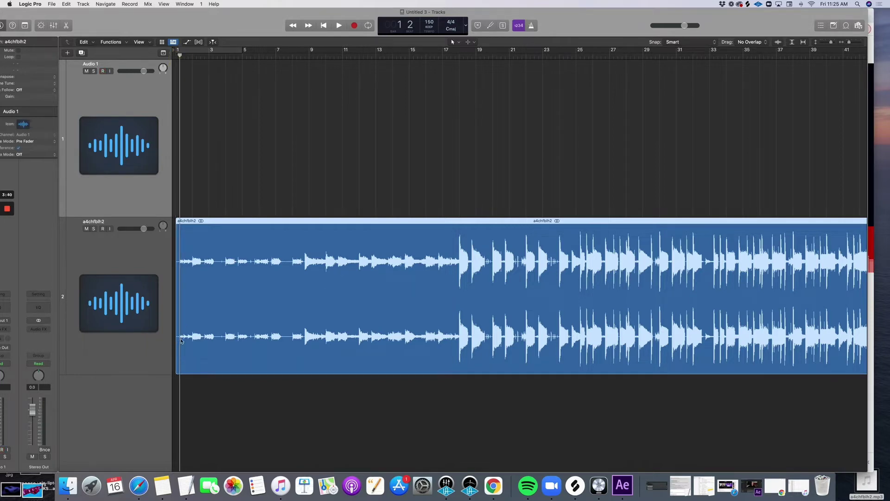
drag(178, 340, 183, 338)
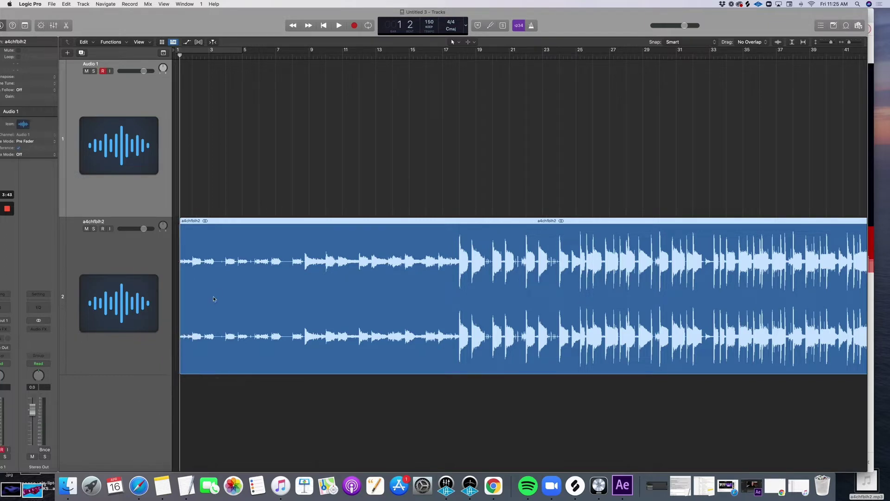
drag(212, 292, 226, 290)
Play back the beat around bar 97–98 and select its audio region
click(191, 56)
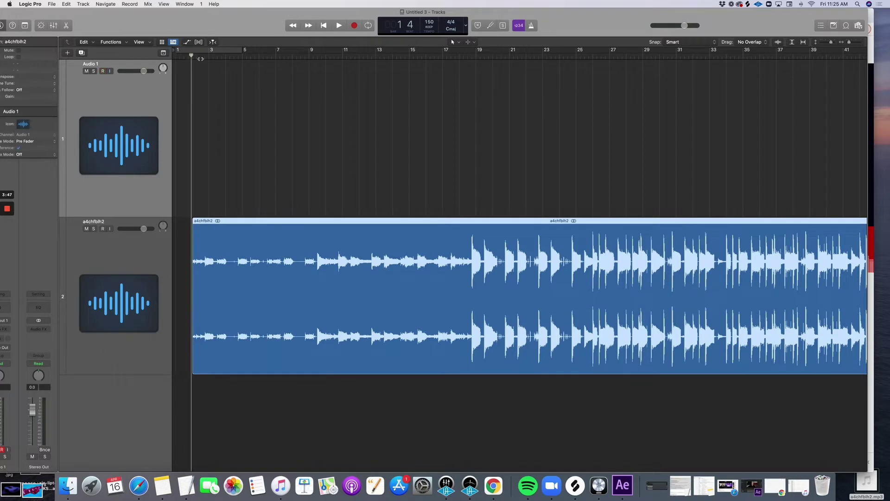
click(198, 54)
click(193, 55)
scroll(461, 139, right, 10)
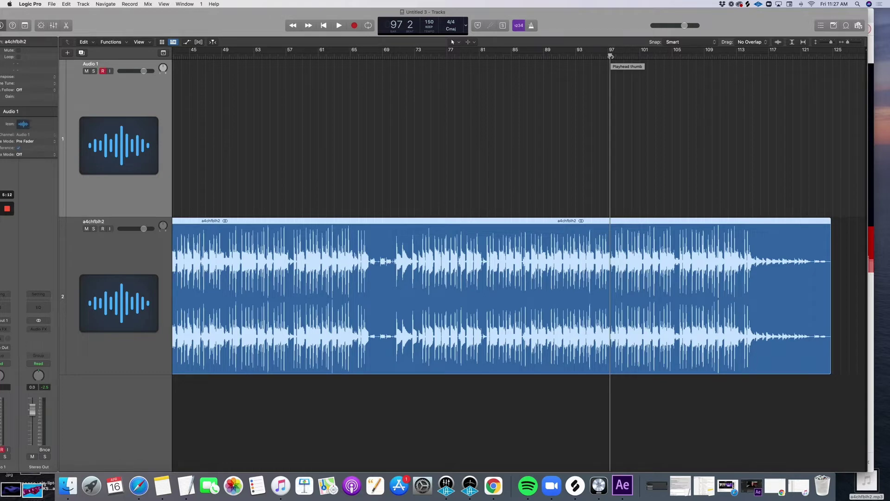
key(ctrl+r)
key(space)
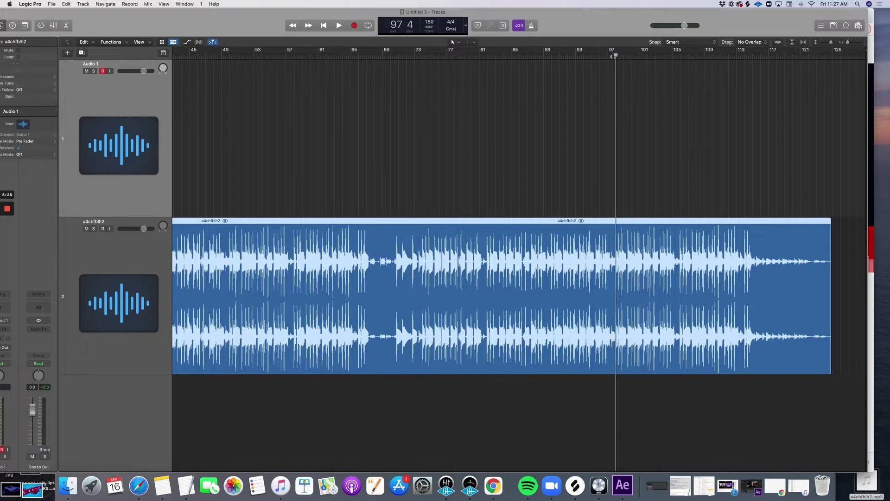
drag(615, 56, 611, 56)
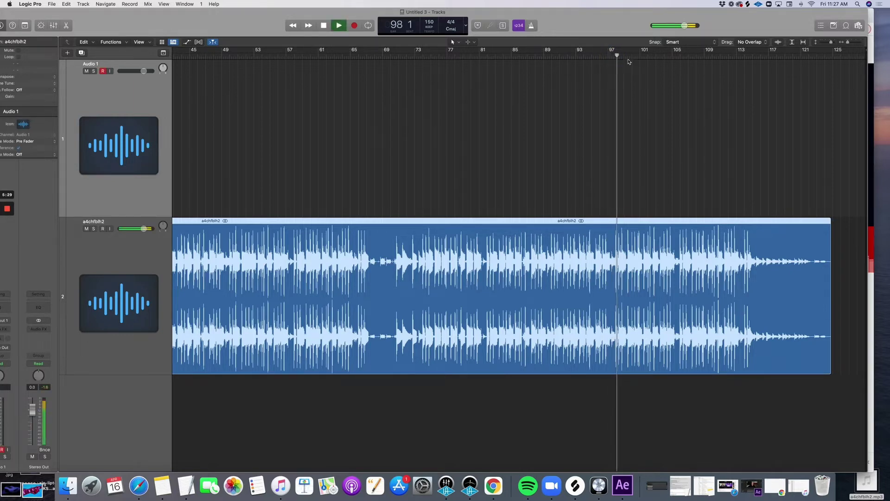
drag(624, 56, 622, 56)
click(634, 290)
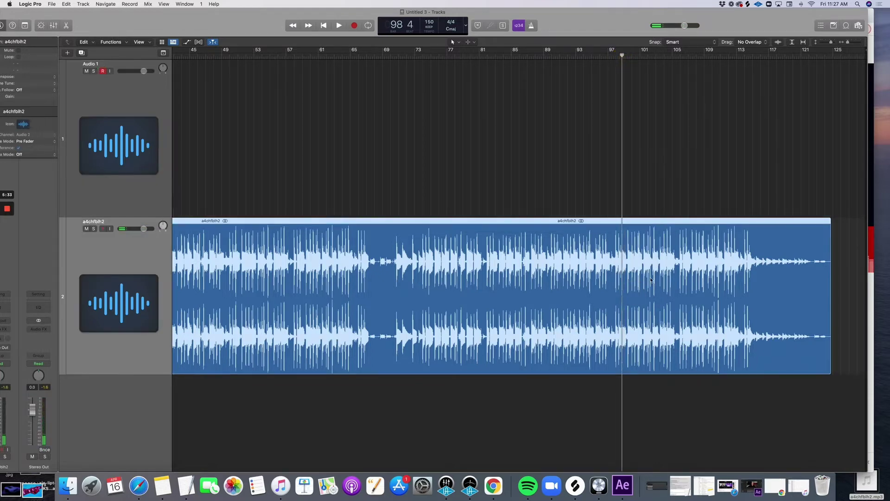
Split the beat region at the playhead around bar 97
right_click(651, 277)
mouse_move(688, 317)
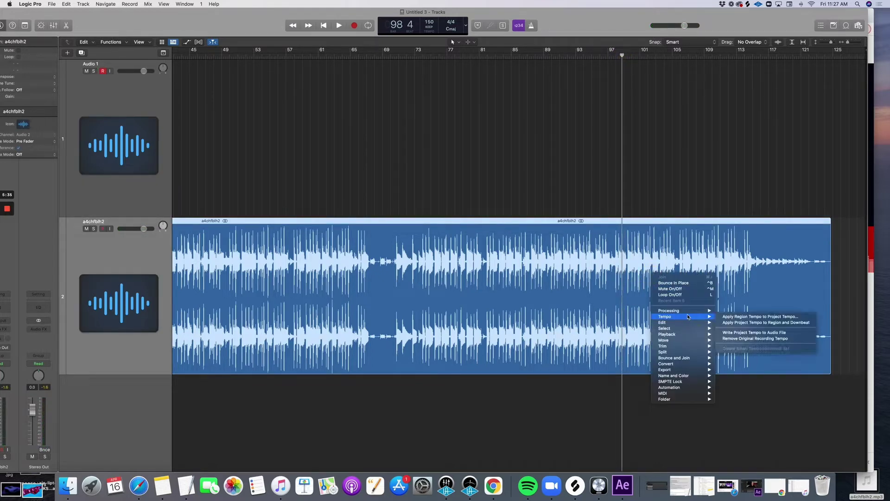
click(618, 125)
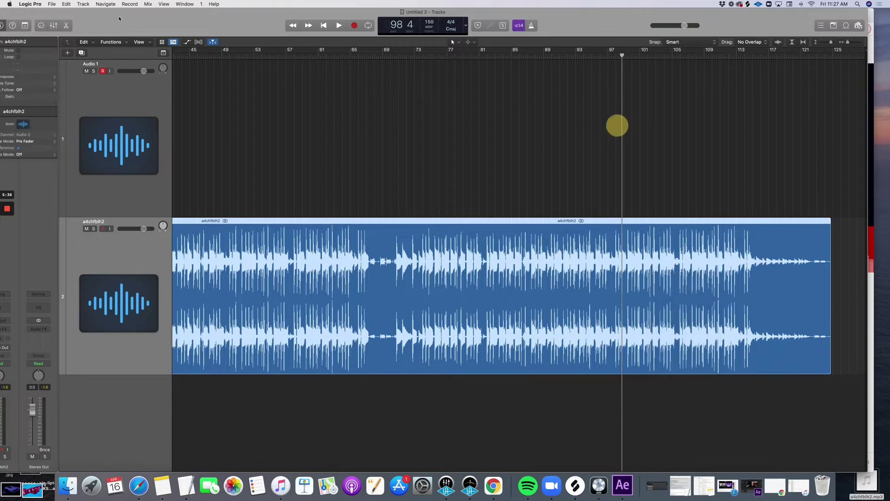
click(66, 4)
mouse_move(89, 137)
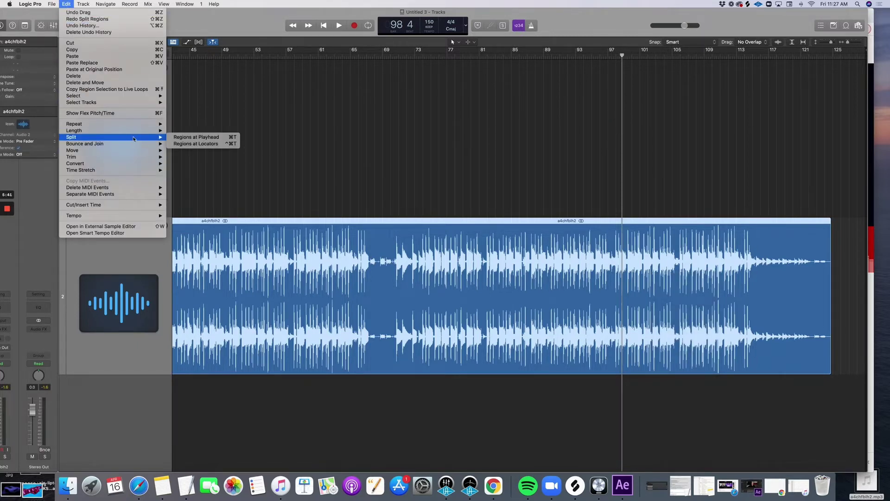
click(220, 138)
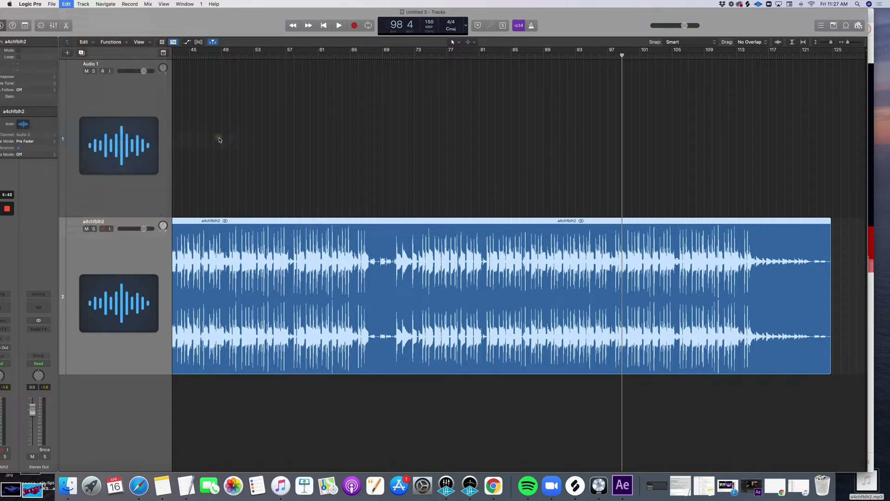
Split region a4chfblh2.6 again at bar 113, isolating that section
click(654, 294)
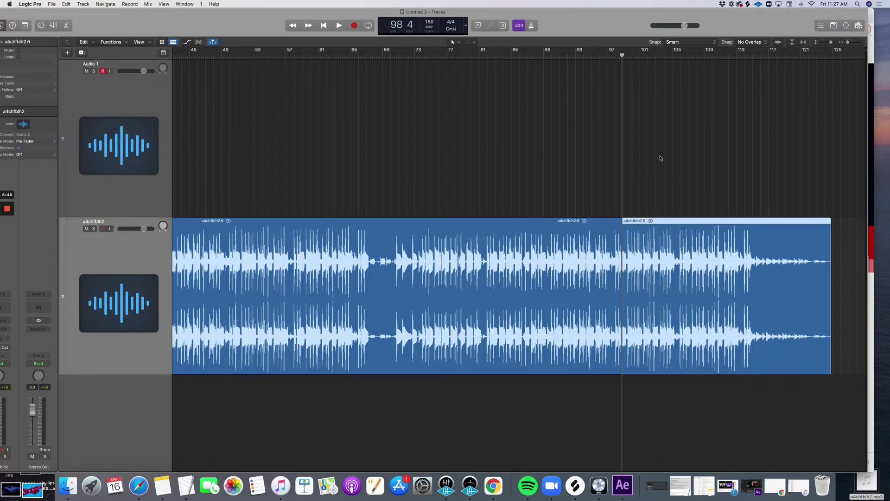
key(space)
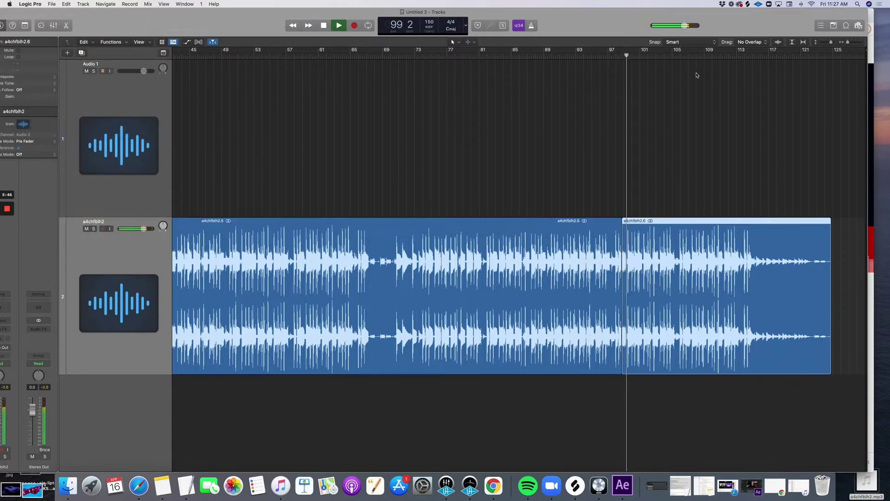
click(741, 56)
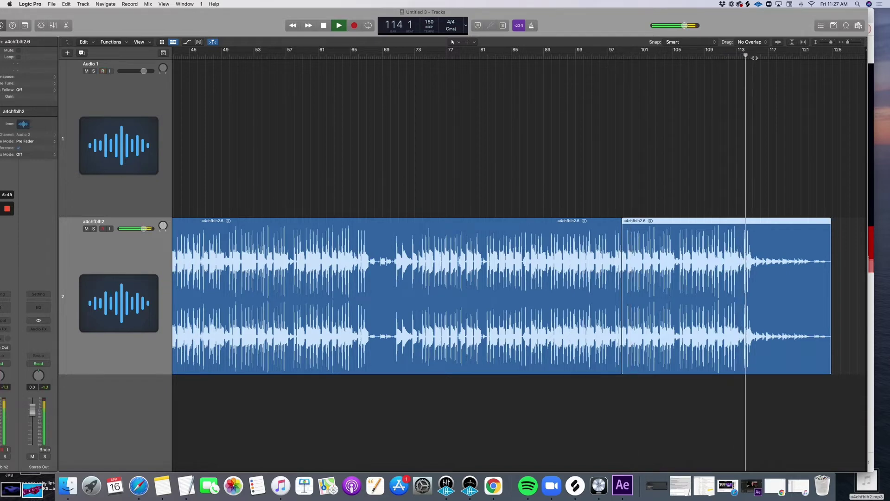
key(space)
click(751, 56)
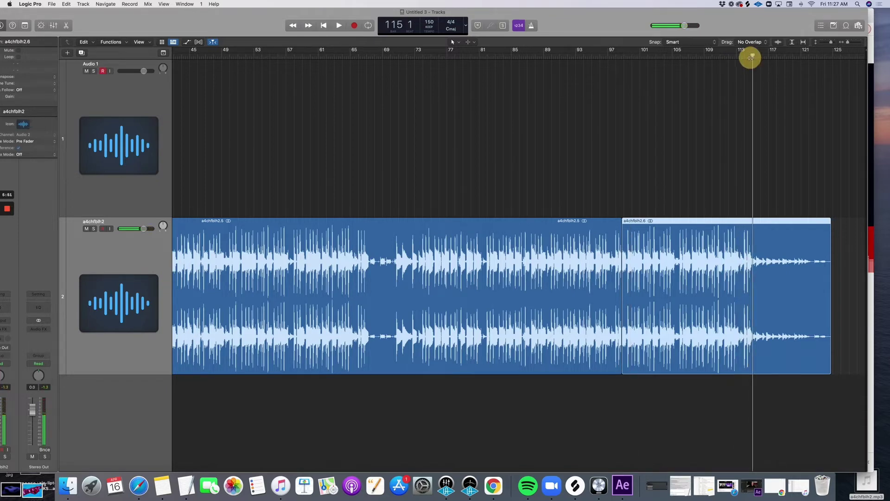
click(734, 238)
key(super+t)
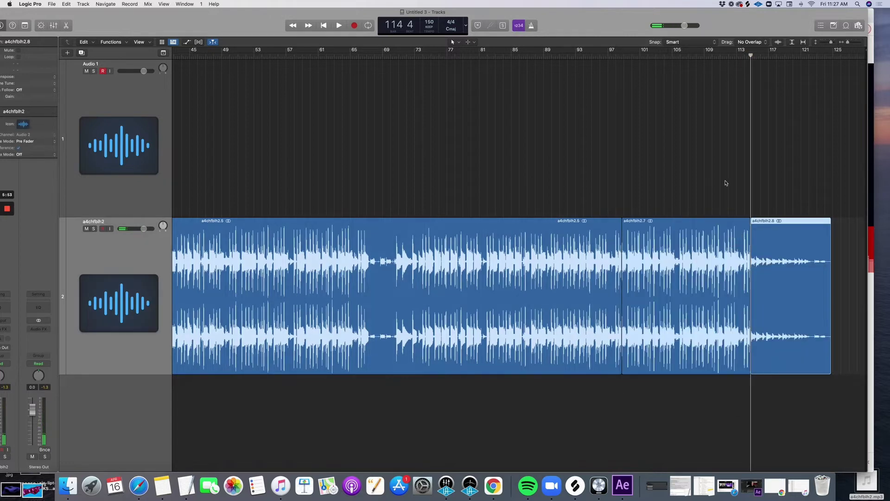
Select the isolated a4chfblh2.7 region and check its context menu
click(709, 304)
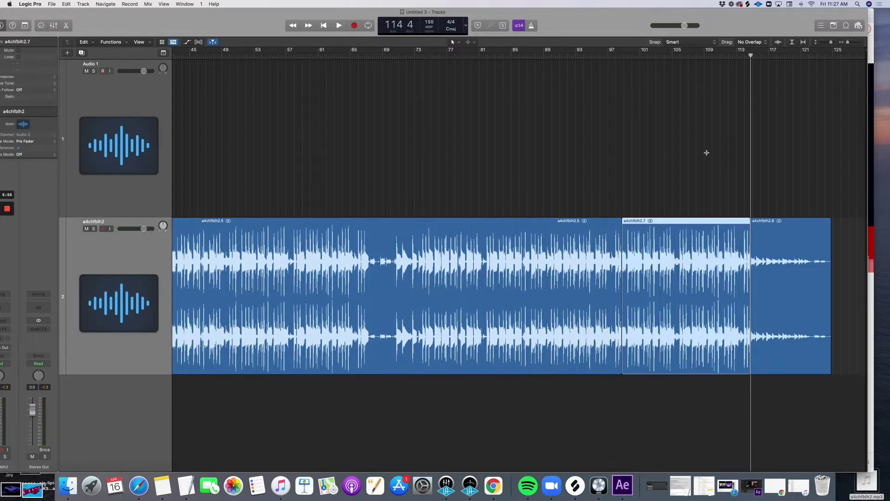
right_click(686, 267)
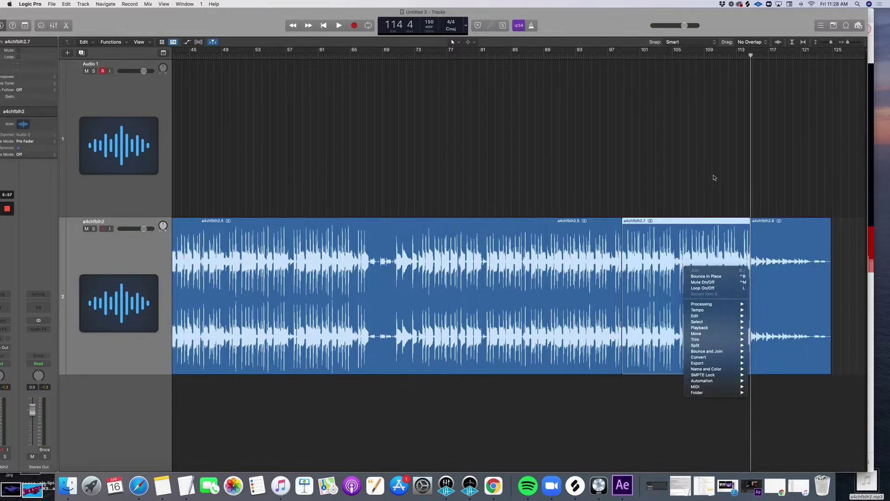
click(713, 160)
drag(667, 179, 666, 266)
right_click(667, 265)
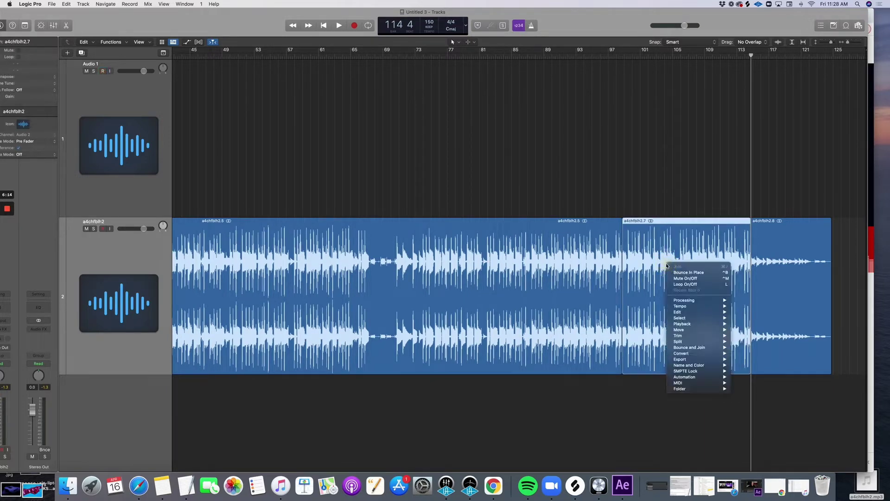
click(547, 141)
click(680, 232)
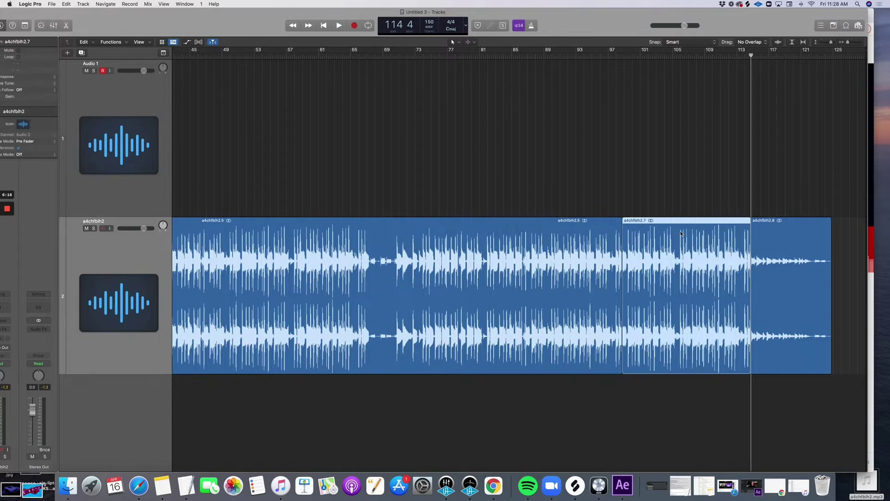
click(67, 4)
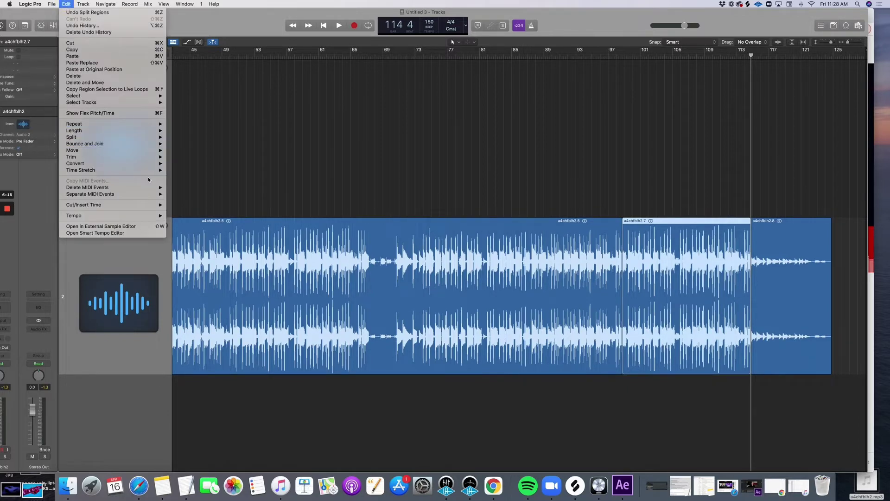
Copy region a4chfblh2.7, paste it at the beat's end as a4chfblh2.9, and lengthen it
click(116, 50)
click(66, 3)
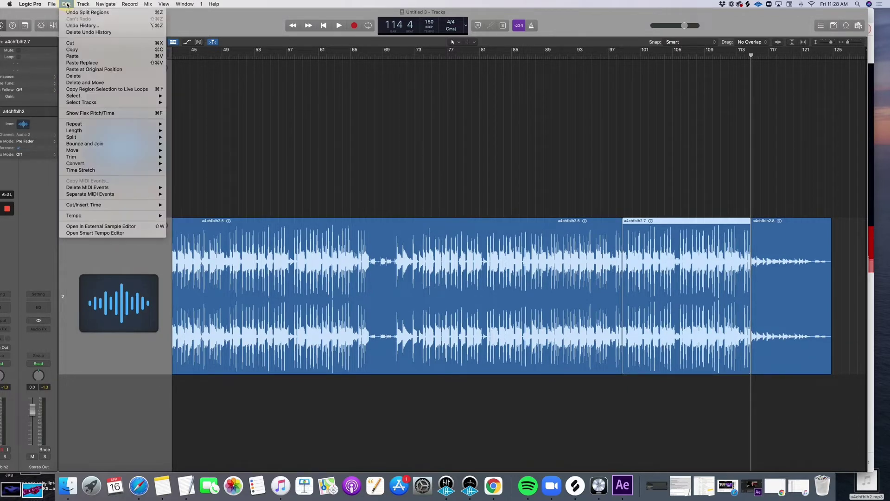
click(105, 59)
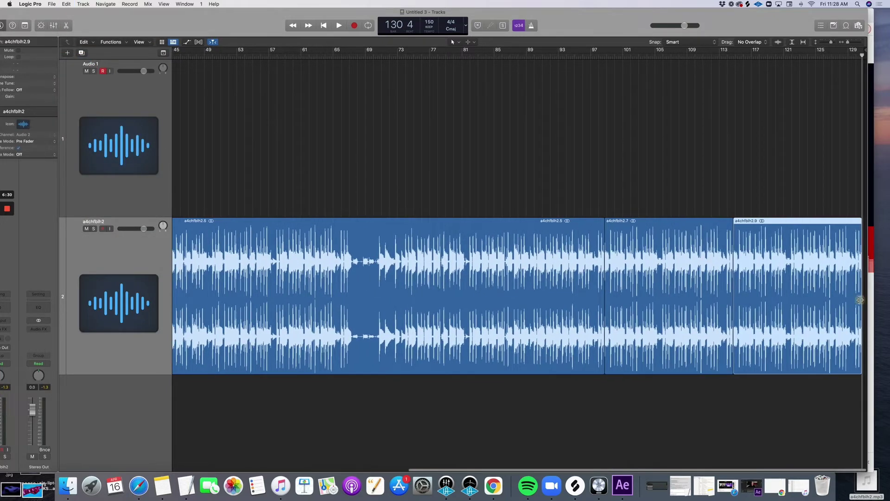
mouse_move(860, 300)
mouse_down()
mouse_move(886, 297)
mouse_move(859, 305)
mouse_up()
Play back from bar 113 to hear the join into a4chfblh2.9
drag(647, 56, 644, 56)
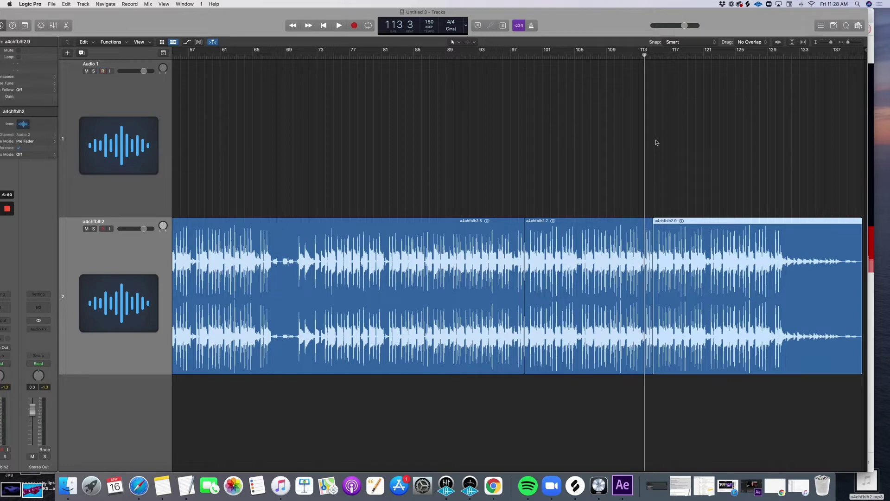
key(space)
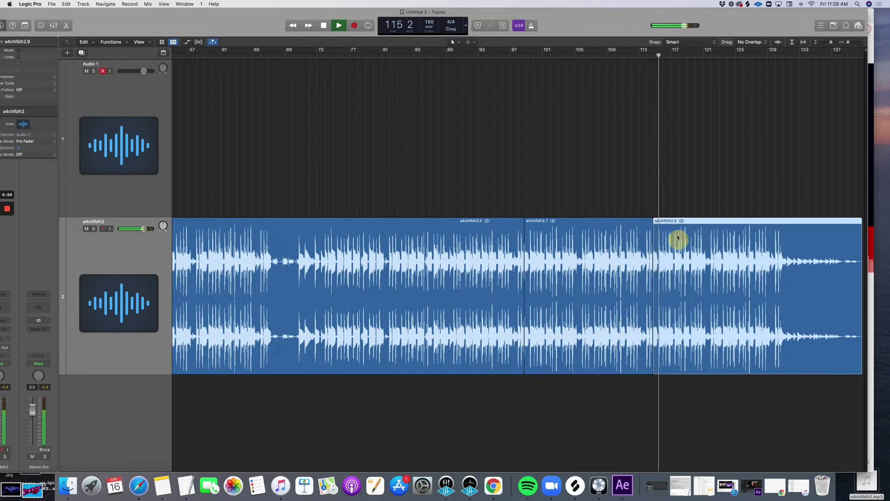
key(space)
drag(660, 56, 653, 58)
Zoom fully in at bar 114 4 and drag a4chfblh2.9's start earlier to 114 3 4 234
click(652, 59)
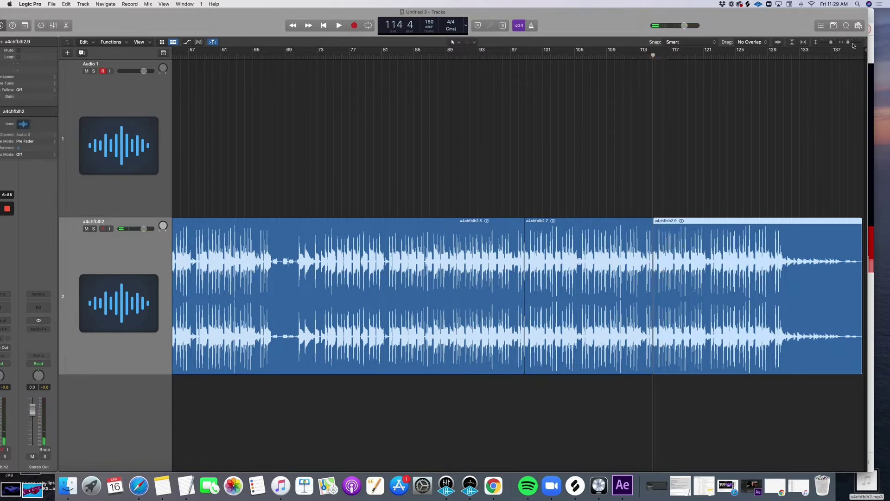
drag(849, 44, 860, 43)
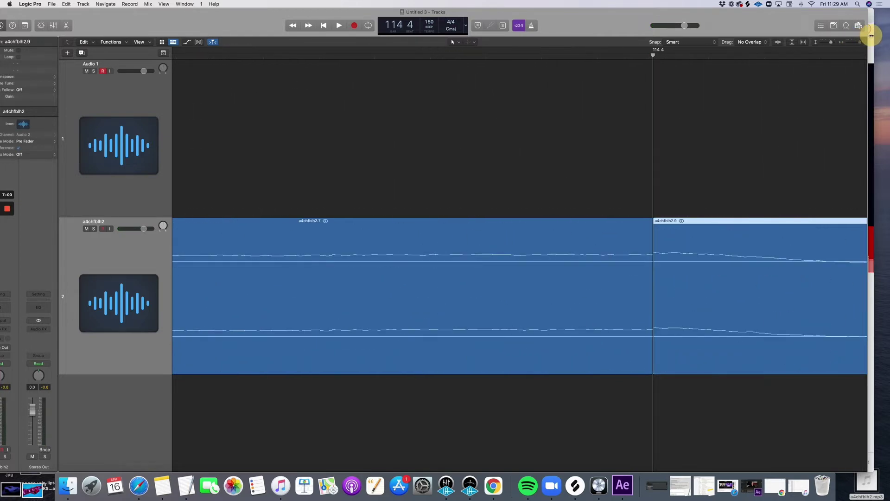
click(653, 335)
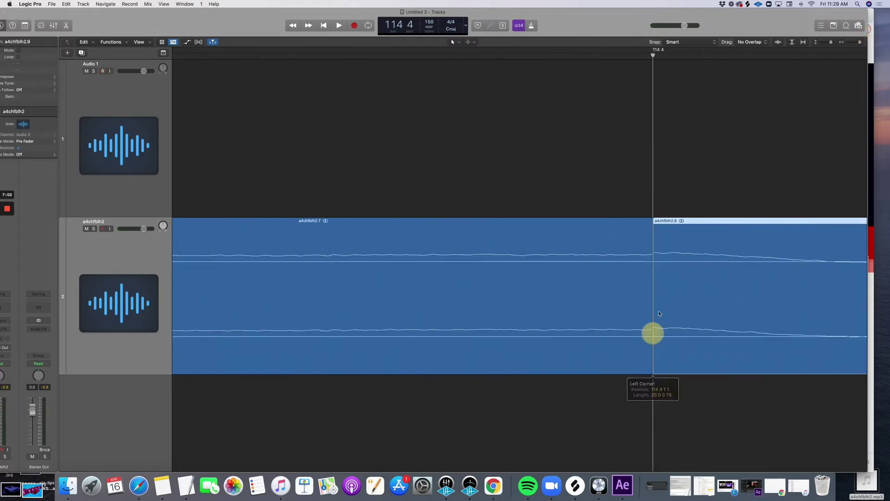
drag(690, 346, 689, 417)
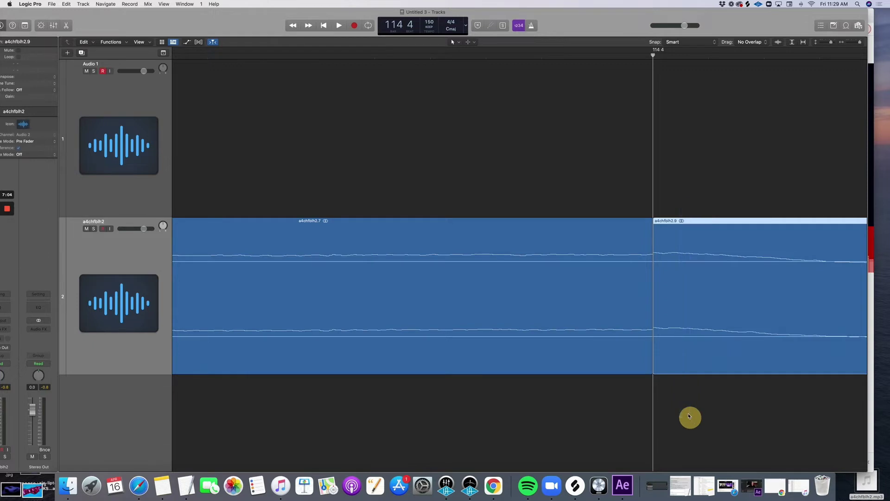
click(675, 319)
click(663, 376)
click(667, 337)
click(631, 233)
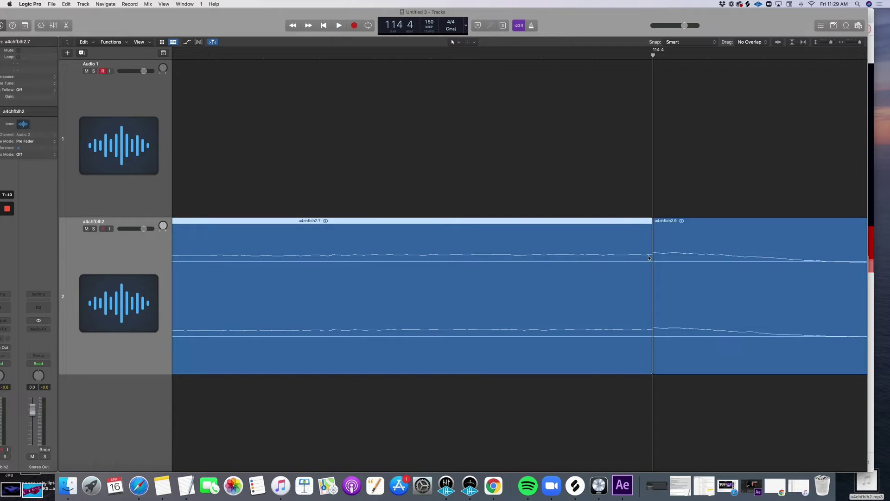
drag(654, 327, 312, 413)
scroll(338, 167, left, 3)
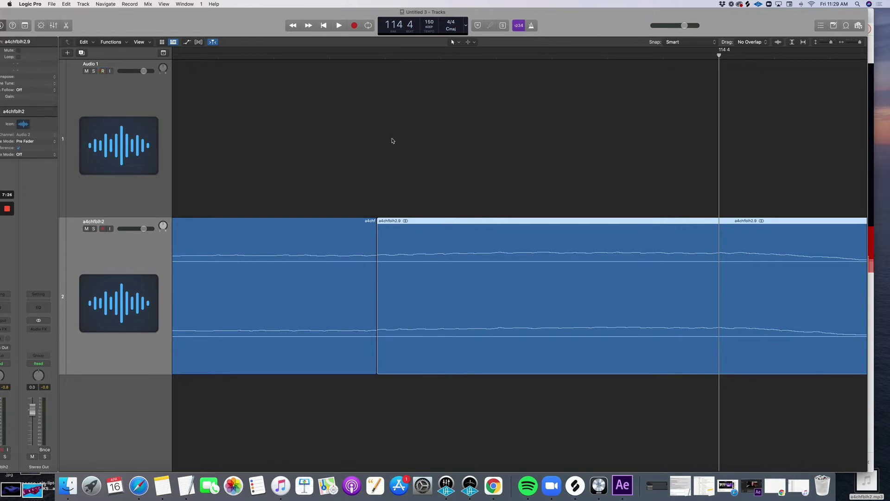
scroll(373, 259, left, 2)
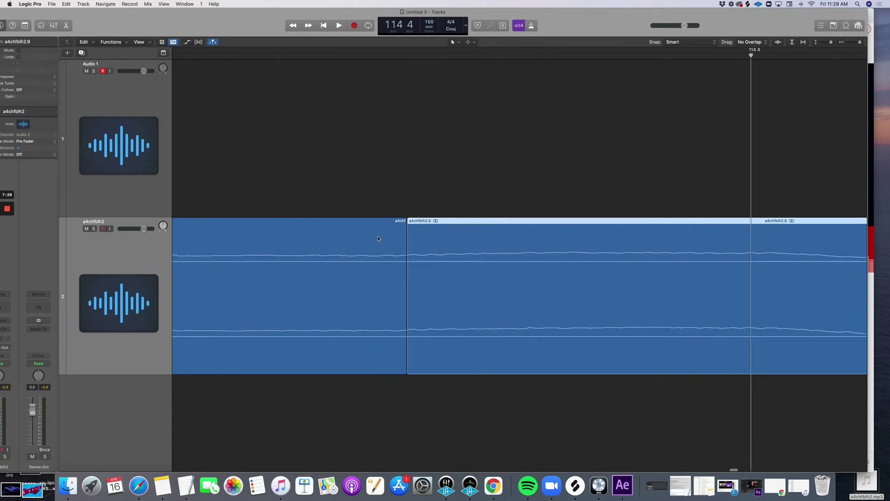
Show volume automation and draw a wide dip to silence on the beat track near the join
click(187, 41)
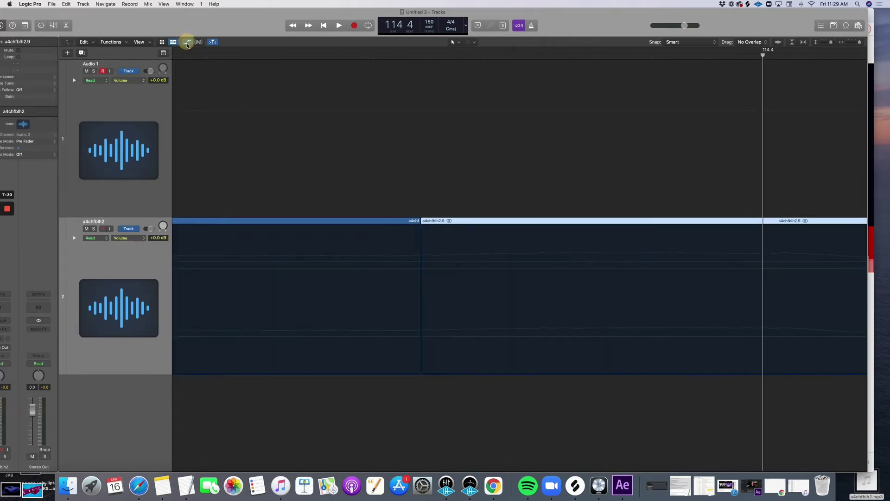
click(417, 330)
click(421, 269)
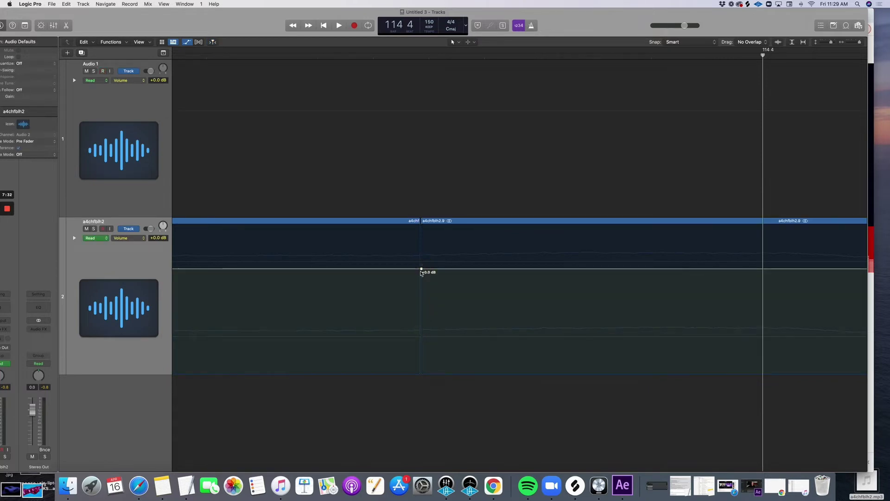
click(312, 269)
click(283, 268)
click(314, 268)
drag(314, 269, 334, 397)
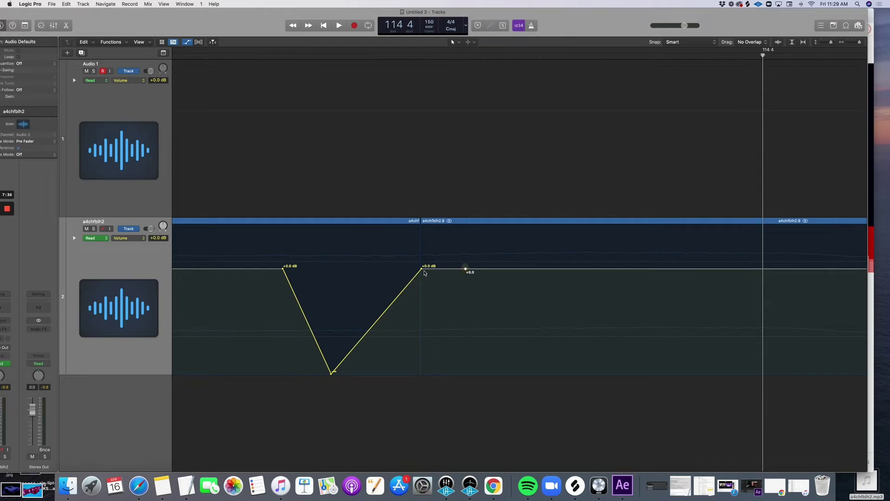
drag(422, 271, 423, 430)
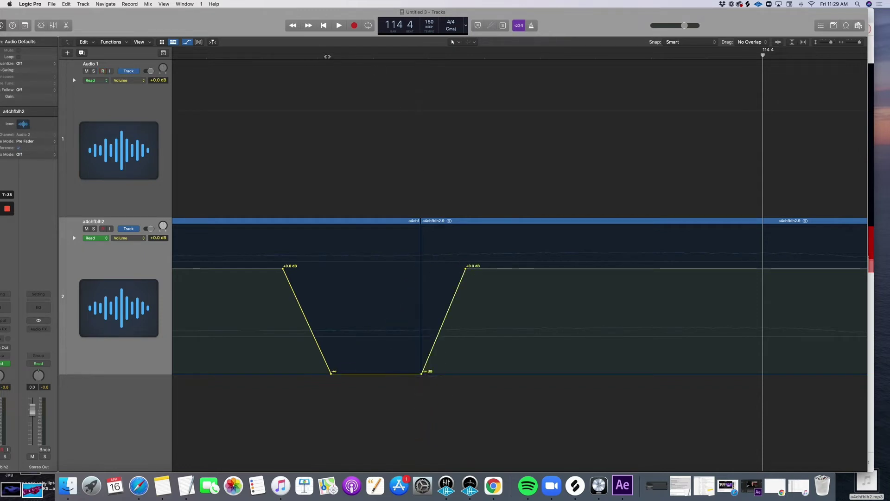
Play back the volume dip around bar 114 4, zoomed in on the join
click(315, 57)
drag(316, 57, 354, 72)
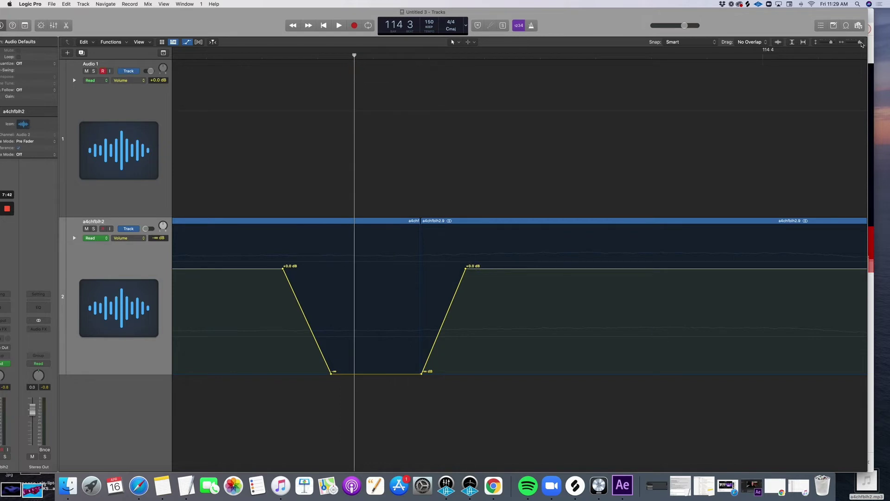
drag(860, 43, 853, 48)
scroll(405, 155, down, 3)
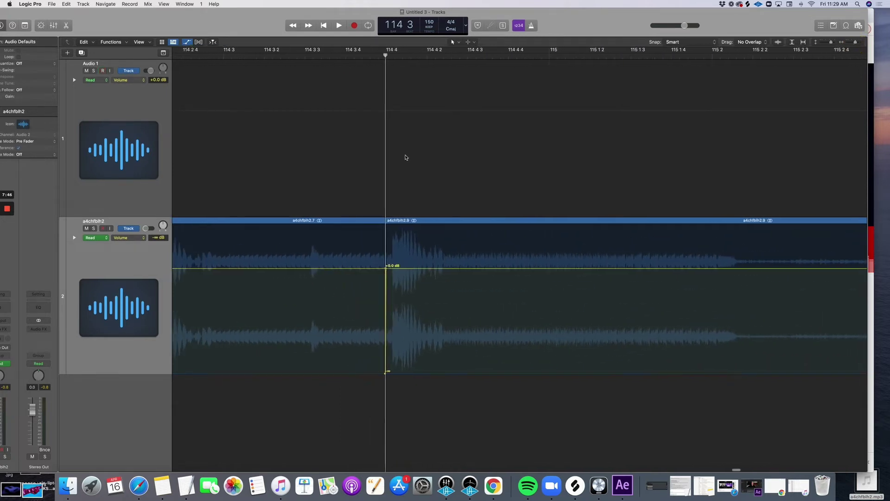
drag(384, 56, 361, 57)
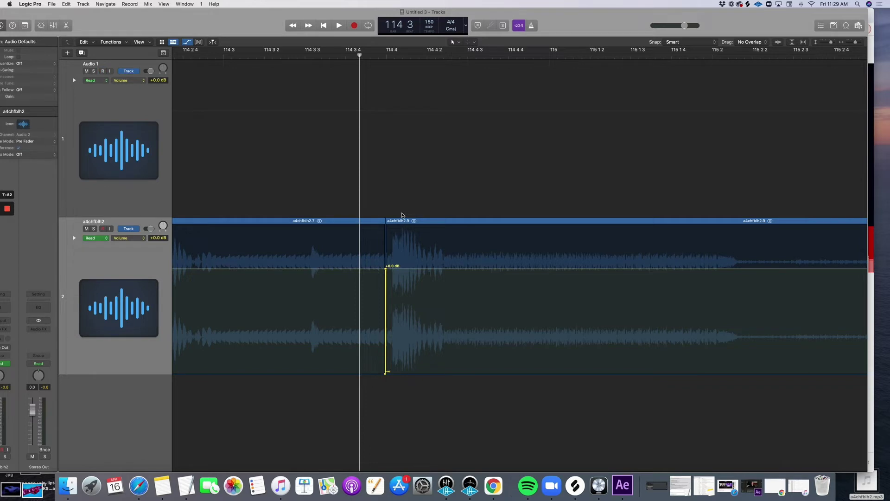
key(space)
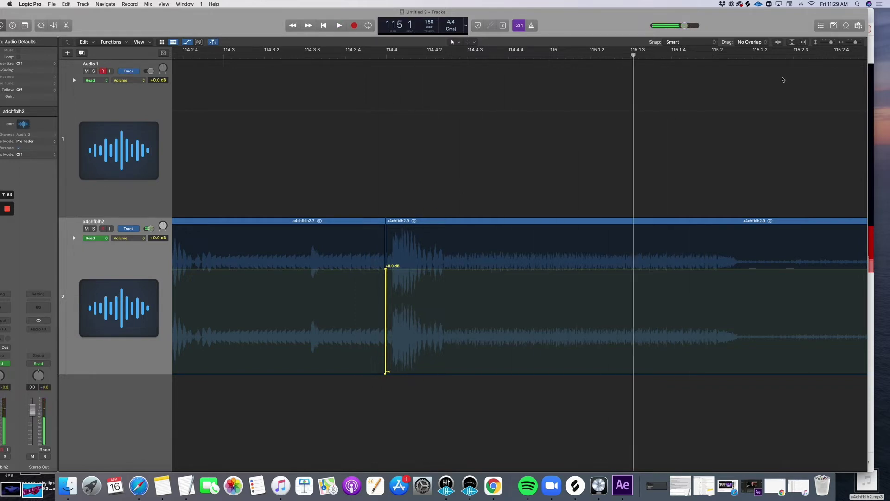
click(394, 226)
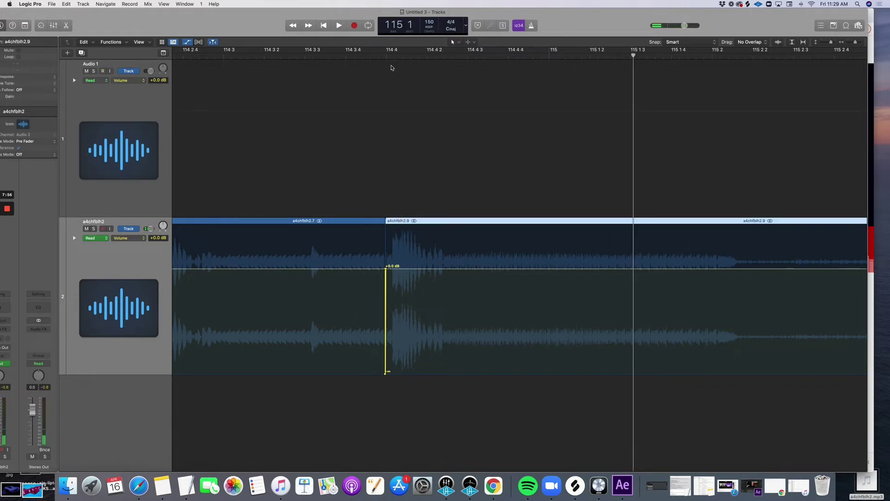
key(space)
click(388, 56)
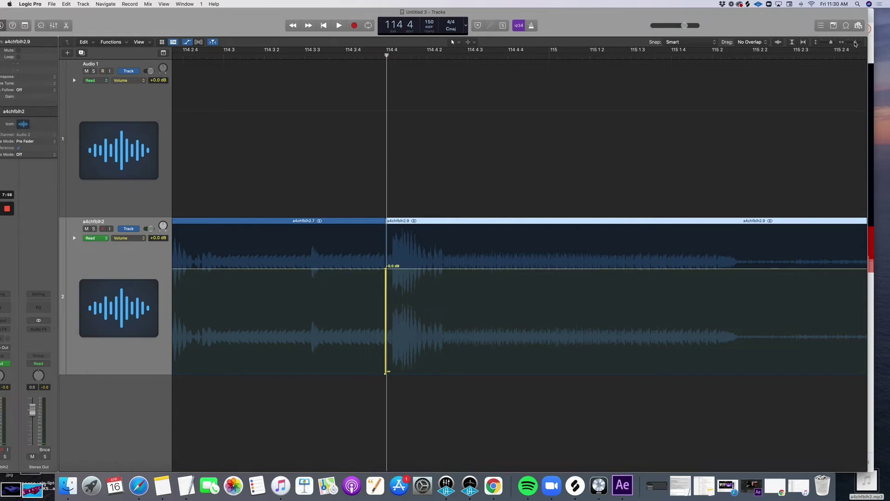
drag(856, 43, 861, 43)
scroll(308, 225, left, 10)
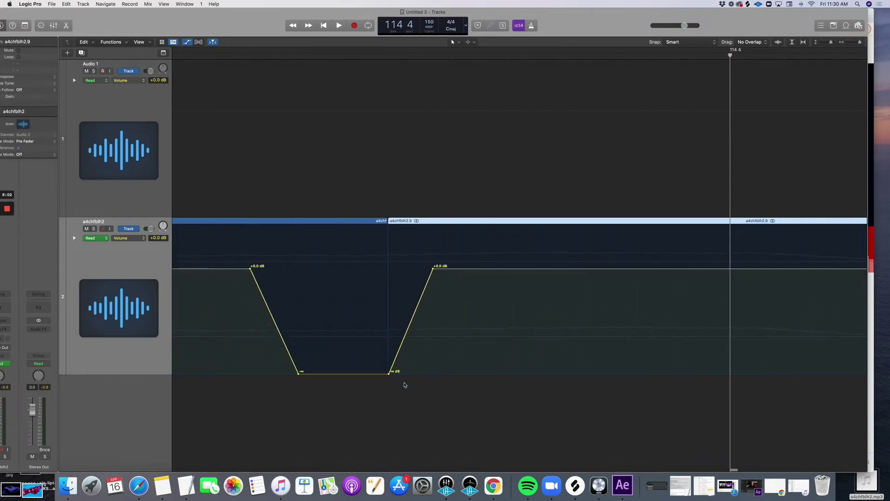
Undo the wide dip and place a 0 dB volume point right at the join
drag(244, 251, 459, 332)
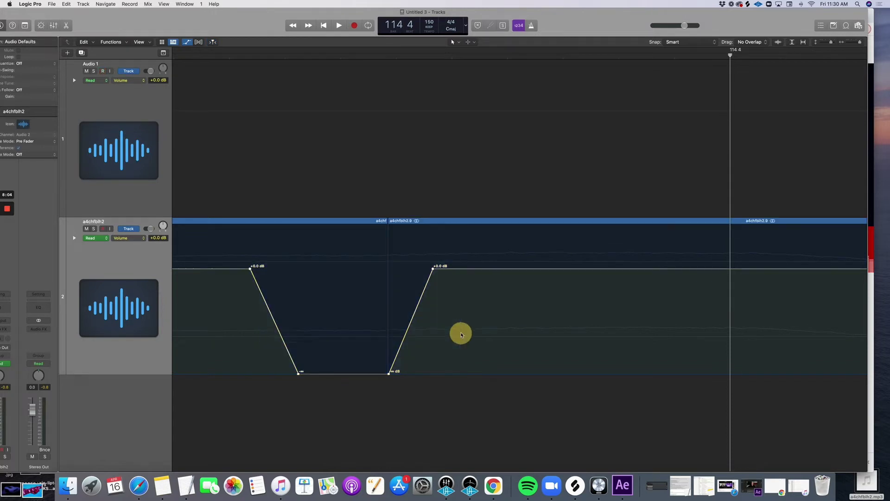
click(447, 253)
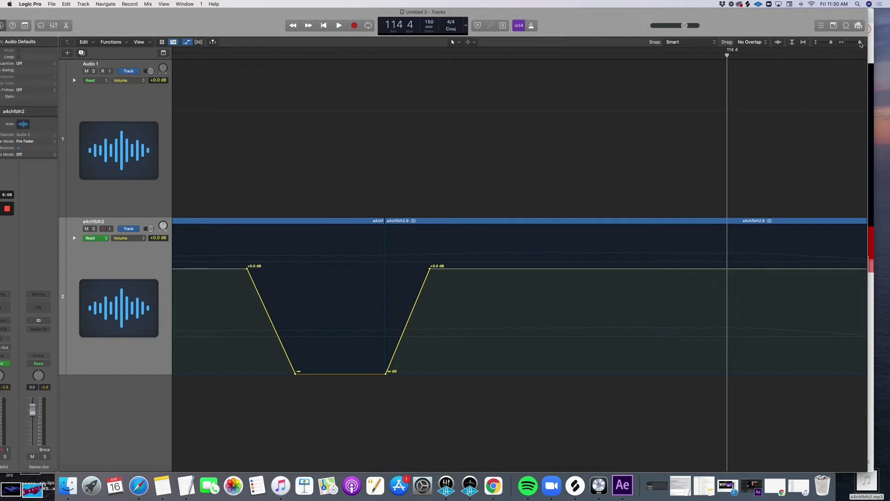
key(super+z)
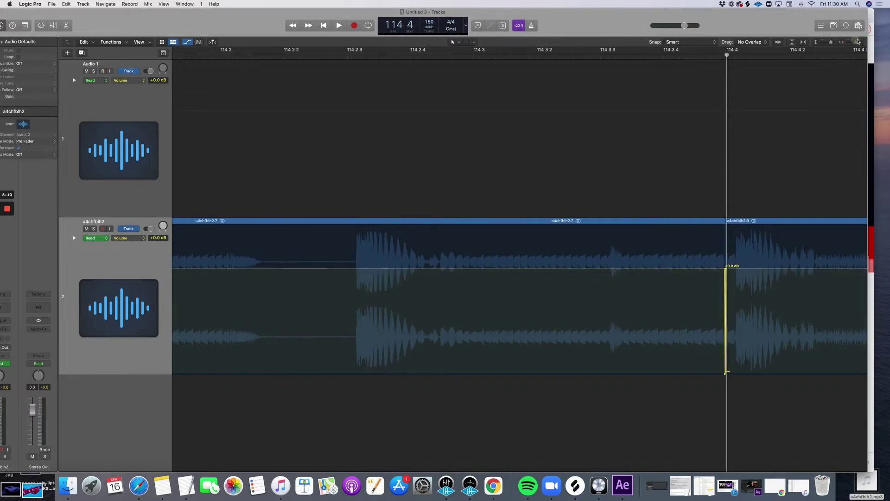
key(super+Right)
key(super+Right)
key(super+Right)
click(676, 268)
mouse_move(676, 268)
mouse_down()
mouse_move(646, 268)
mouse_move(705, 266)
mouse_move(646, 268)
mouse_move(682, 269)
mouse_up()
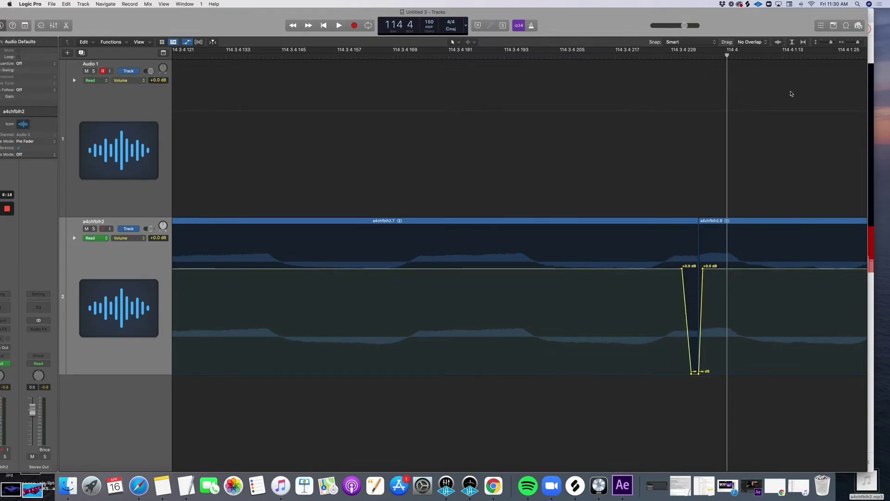
mouse_move(858, 42)
mouse_down()
mouse_move(828, 42)
mouse_move(849, 44)
mouse_up()
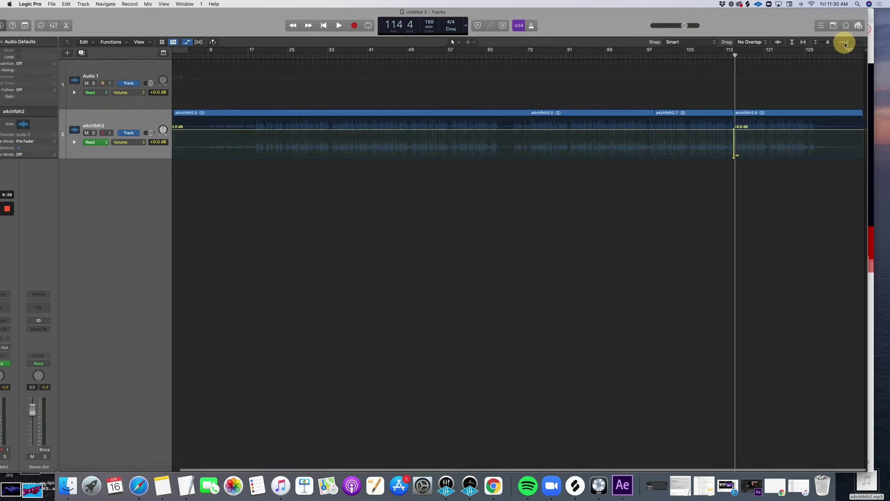
Select the three beat regions and drag them to bar 1, moving their volume automation too
drag(845, 45, 845, 43)
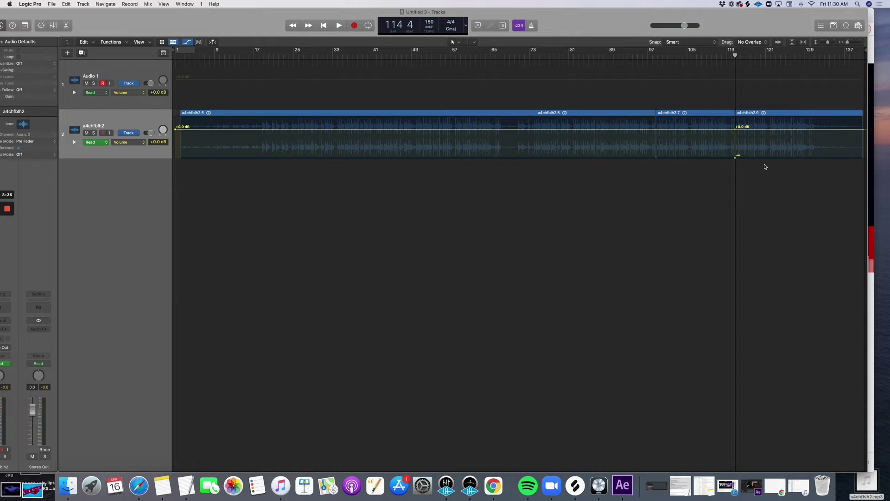
drag(789, 170, 509, 116)
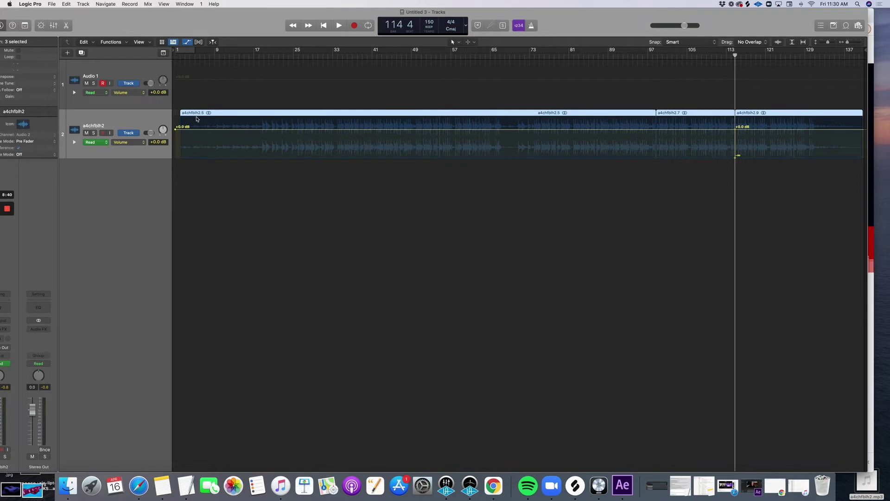
drag(203, 113, 183, 116)
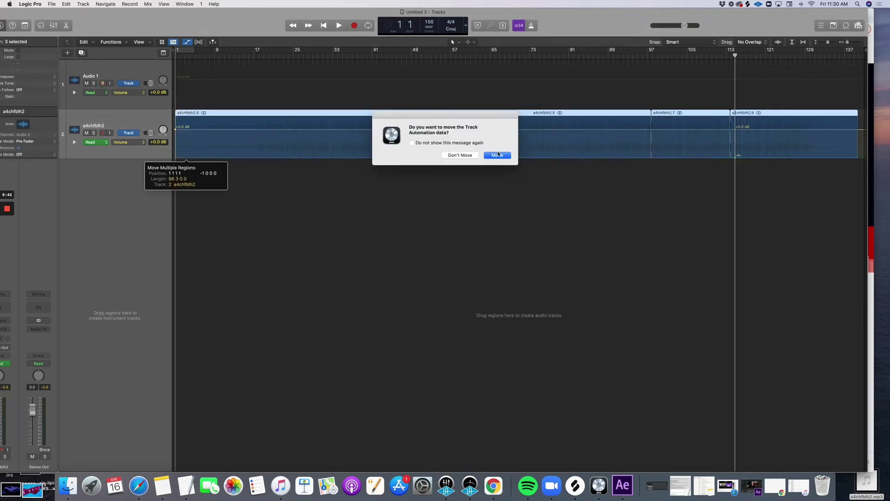
click(498, 155)
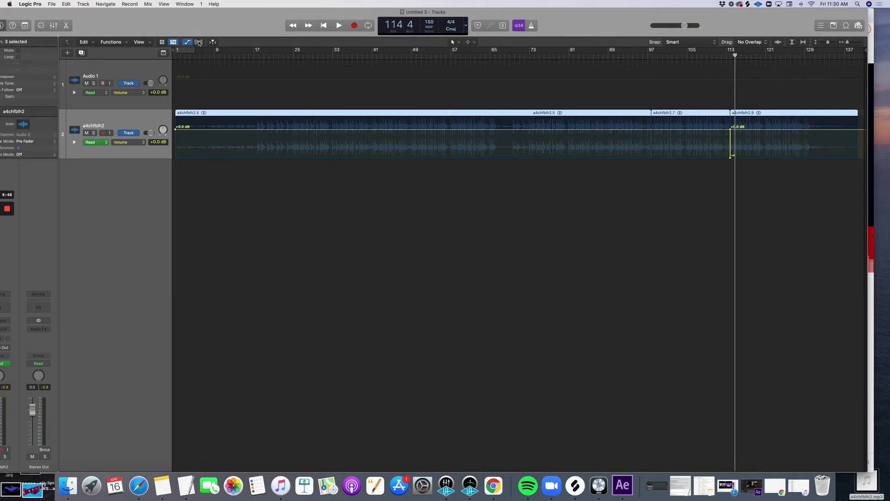
click(198, 43)
Put the beat track in Polyphonic flex mode, drop the tempo from 150 to 103 bpm, and play it back
click(121, 142)
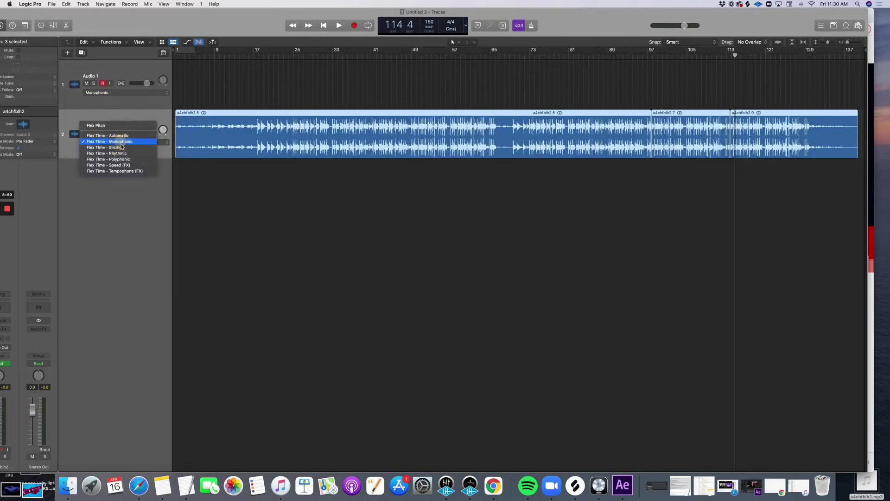
click(122, 159)
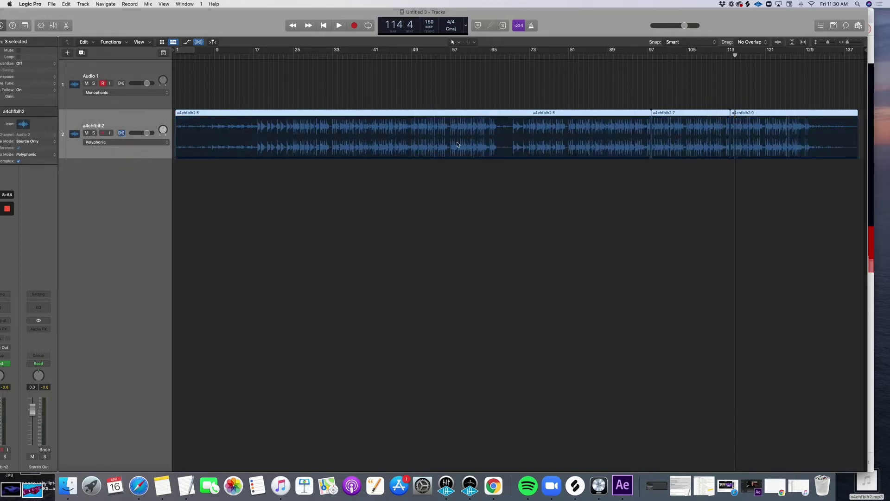
drag(429, 22, 449, 26)
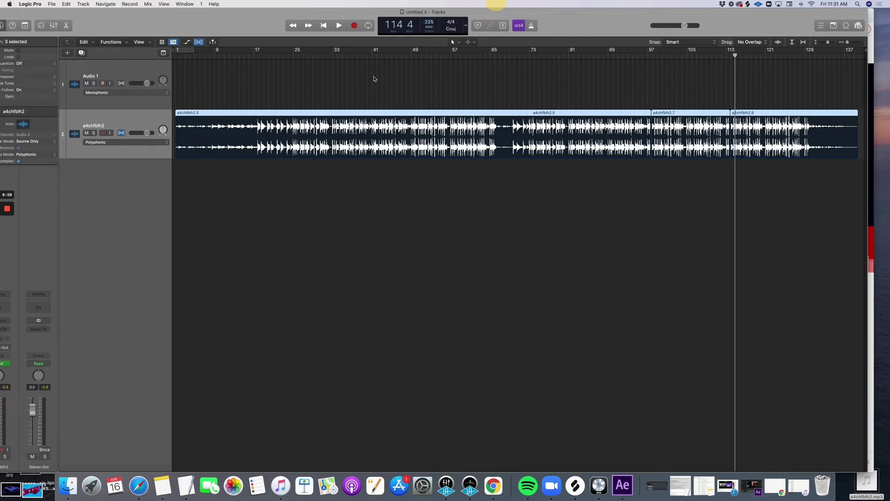
click(268, 56)
key(Return)
key(space)
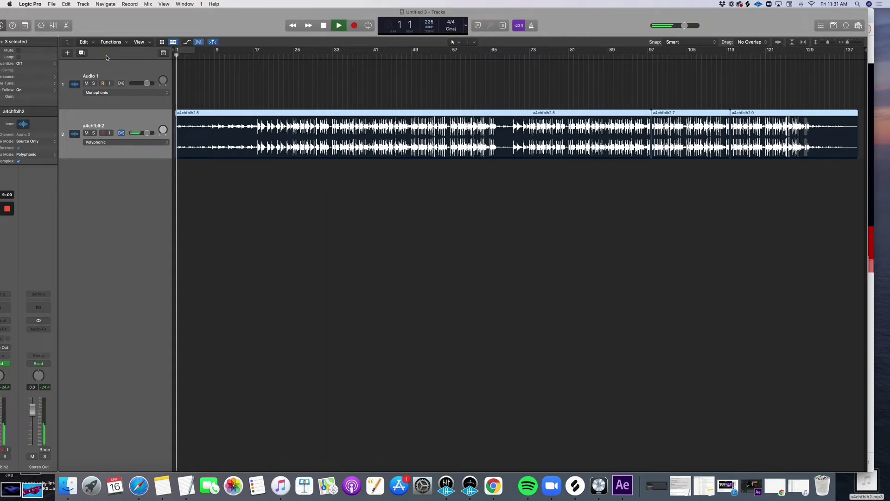
click(266, 56)
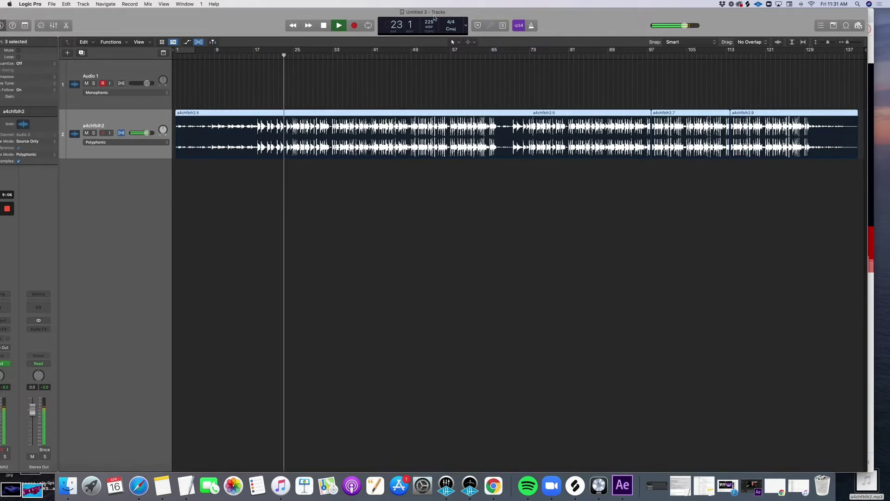
drag(427, 22, 397, 124)
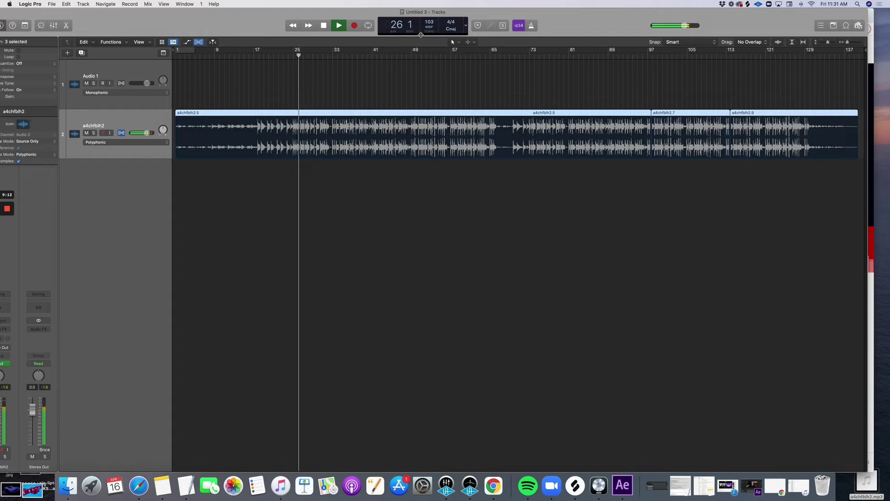
key(space)
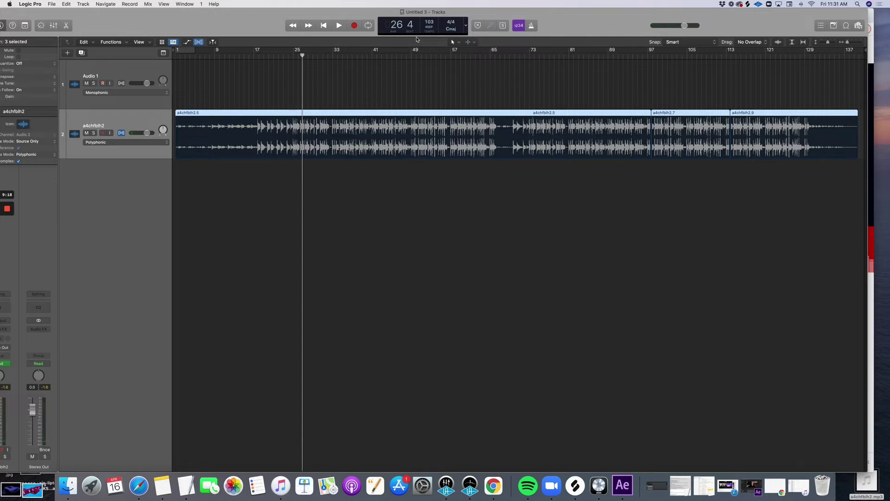
Insert a stereo Pitch Shifter in the beat track's Audio FX slot
drag(328, 4, 338, 5)
drag(258, 15, 239, 12)
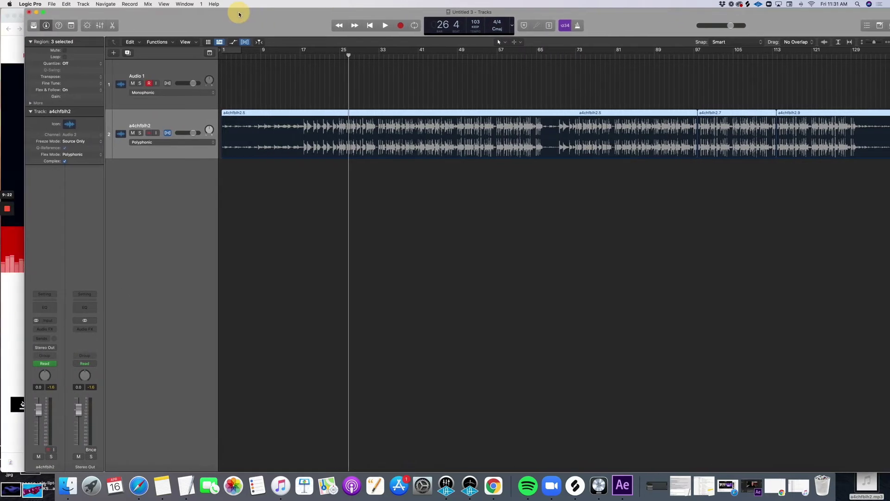
click(39, 328)
click(39, 329)
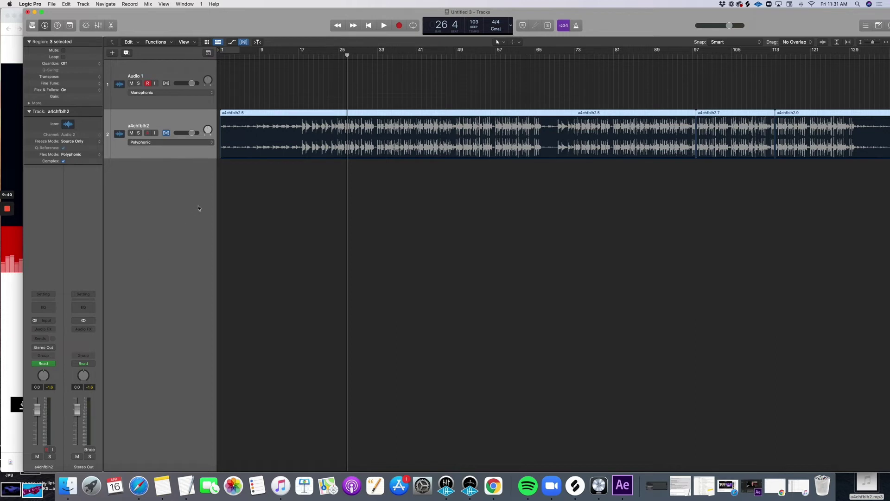
click(43, 329)
mouse_move(60, 363)
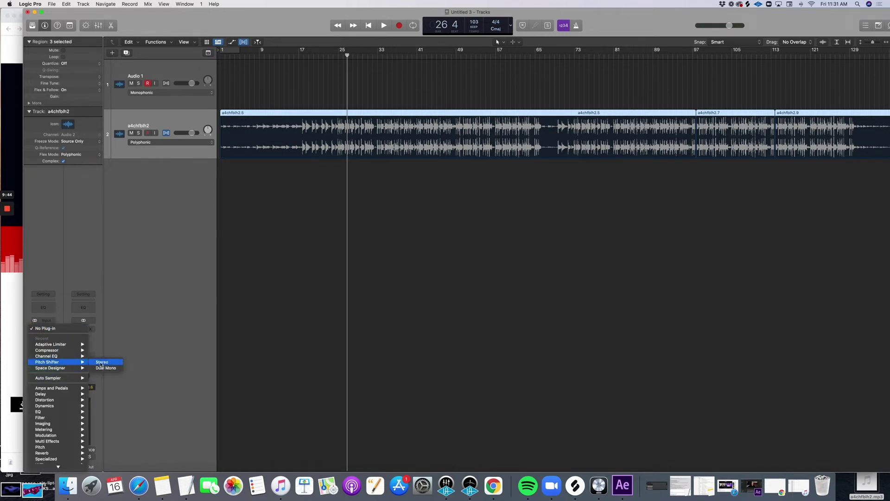
click(99, 362)
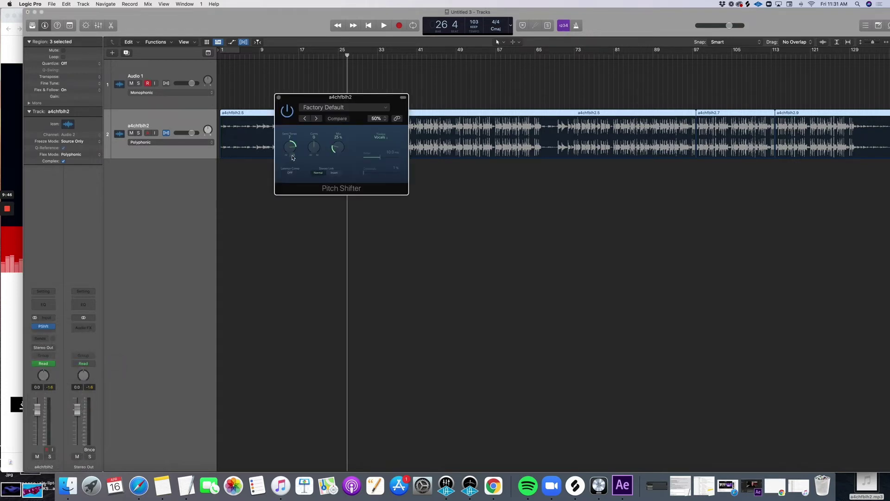
Set the Pitch Shifter to 2 semitones with a 100% mix, moving its window aside
drag(293, 158, 290, 186)
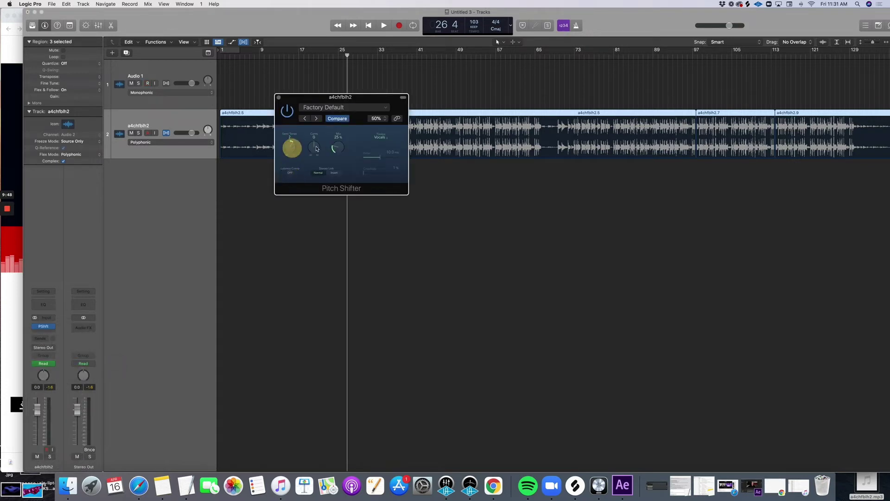
drag(338, 148, 339, 30)
drag(349, 102, 384, 169)
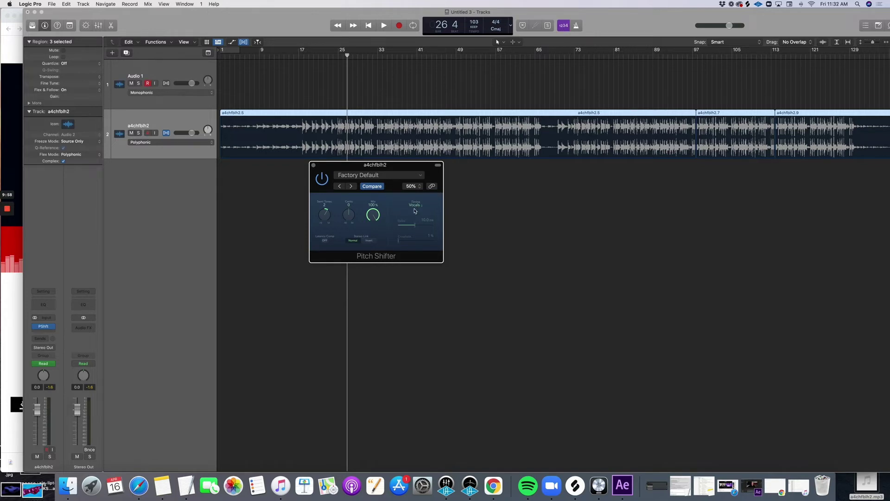
Audition the pitched beat from bar 1 and bar 16, tweak semitones, then stop and bypass it
drag(258, 49, 133, 62)
key(space)
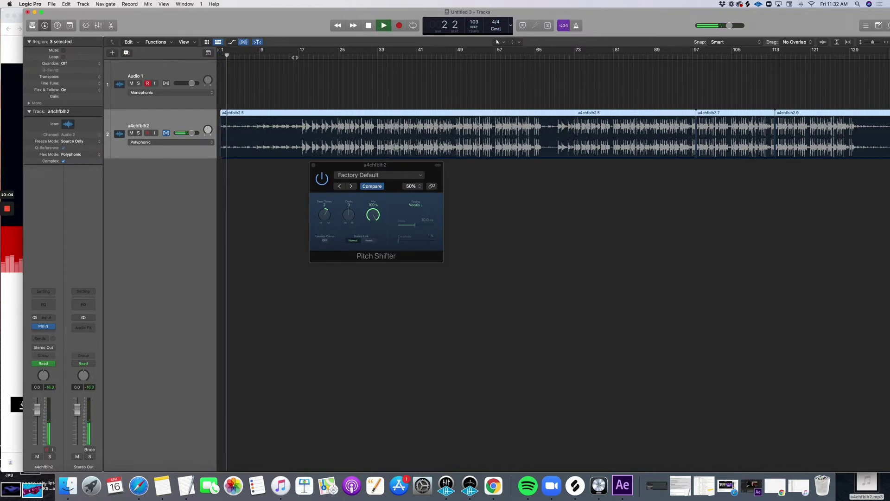
click(295, 56)
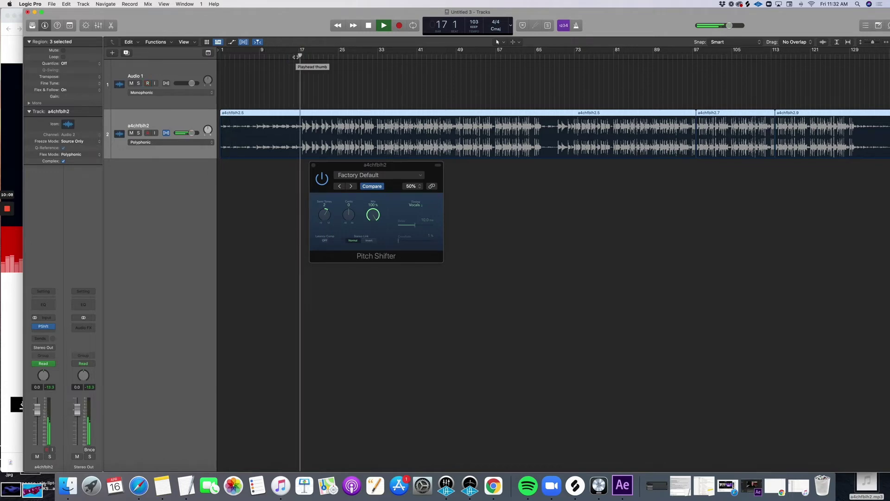
click(326, 199)
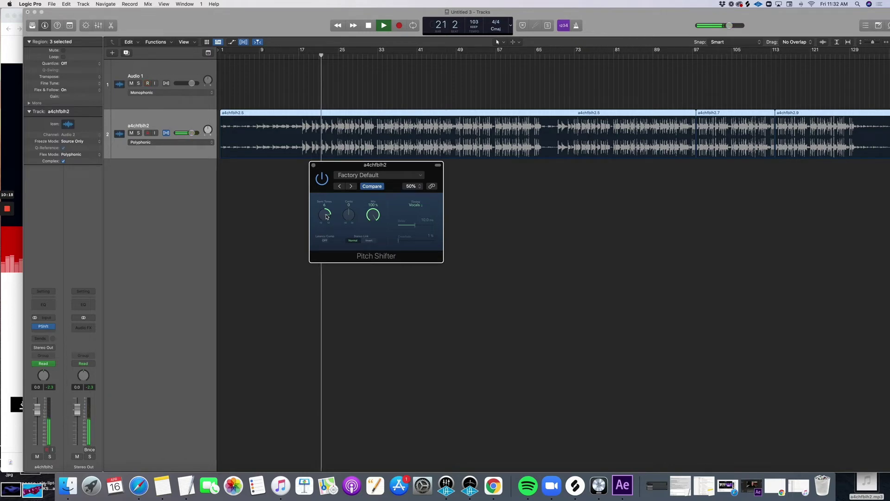
key(space)
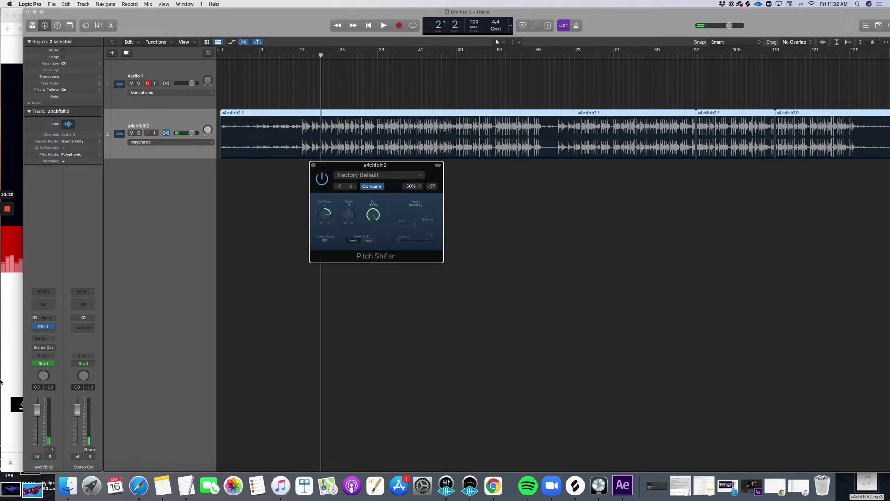
click(34, 326)
click(510, 29)
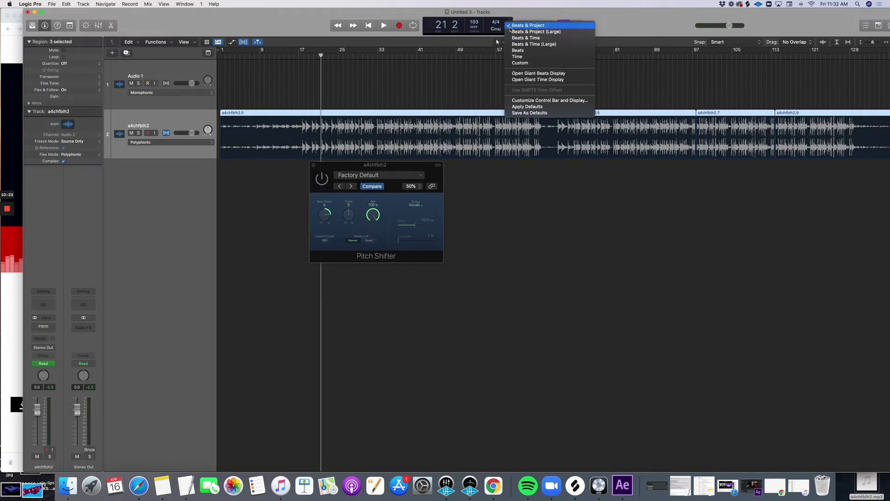
Add Varispeed to a custom LCD display and close the Pitch Shifter window
click(549, 101)
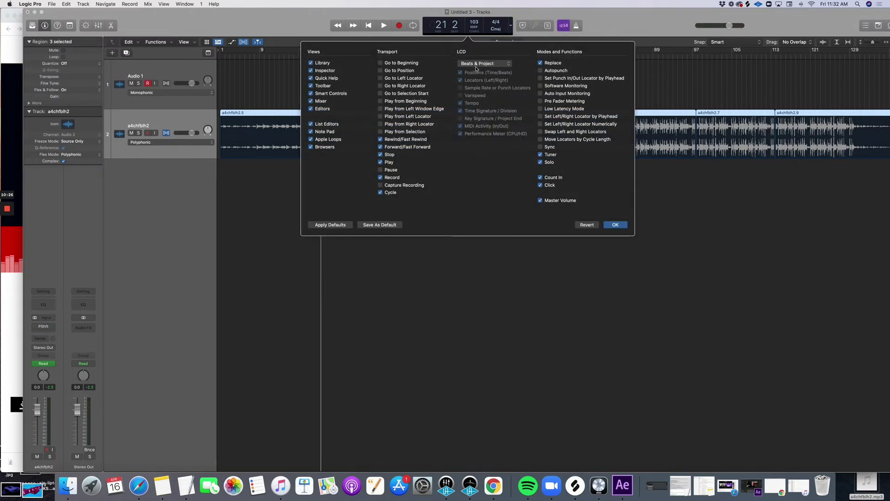
click(476, 69)
click(466, 96)
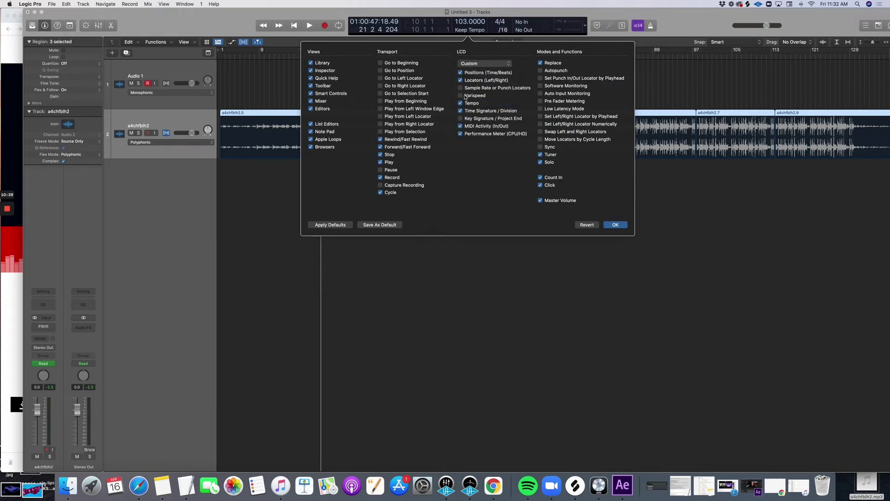
click(465, 96)
click(615, 225)
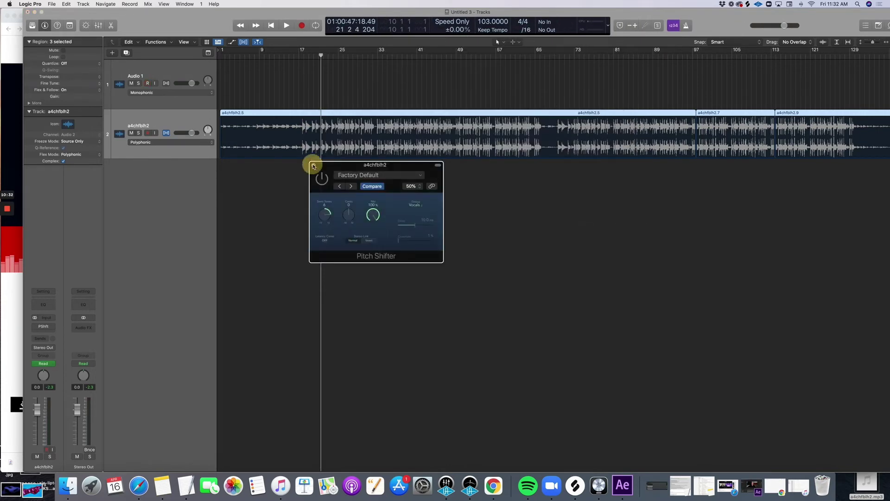
click(310, 165)
Raise Varispeed to +11%, then nudge it to +12%
click(484, 23)
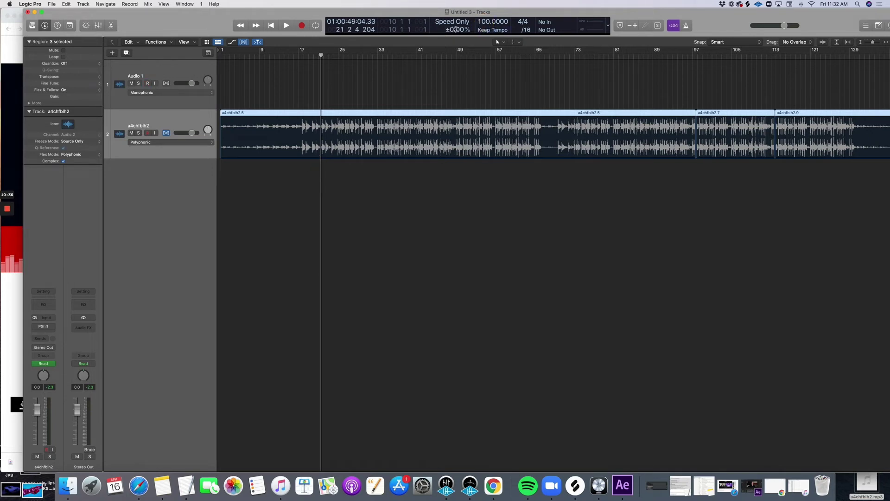
drag(454, 29, 464, 9)
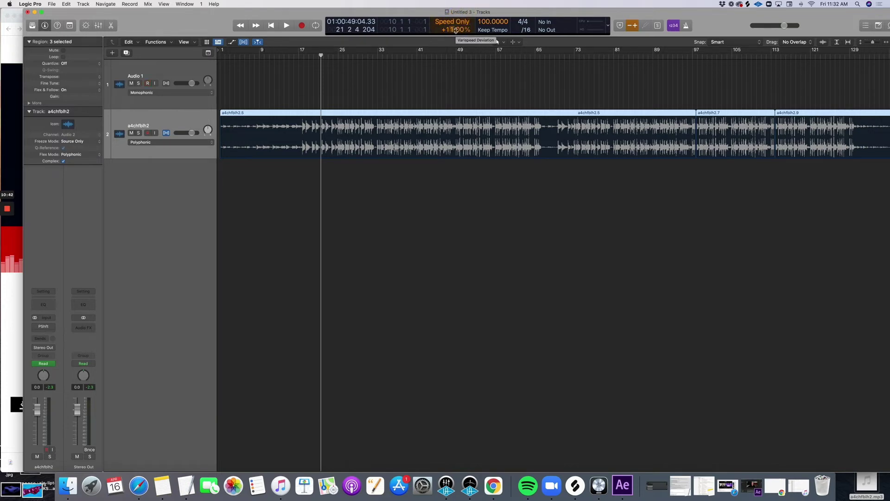
click(308, 56)
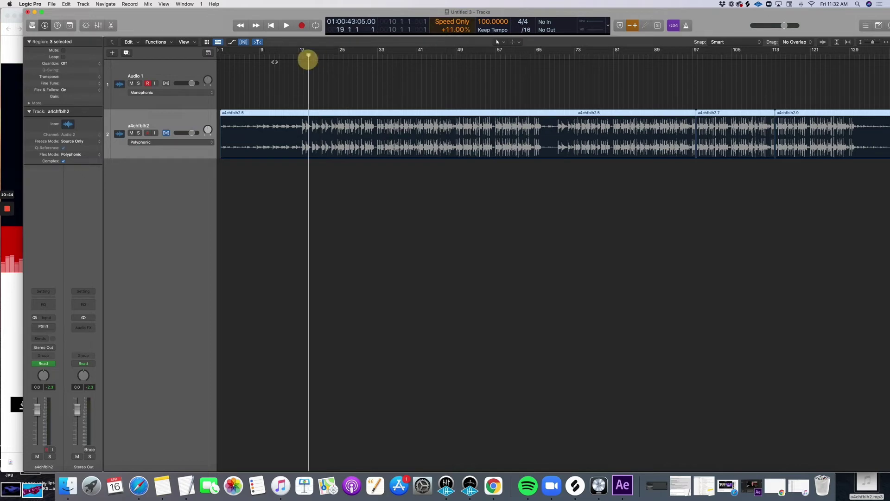
key(Return)
click(176, 71)
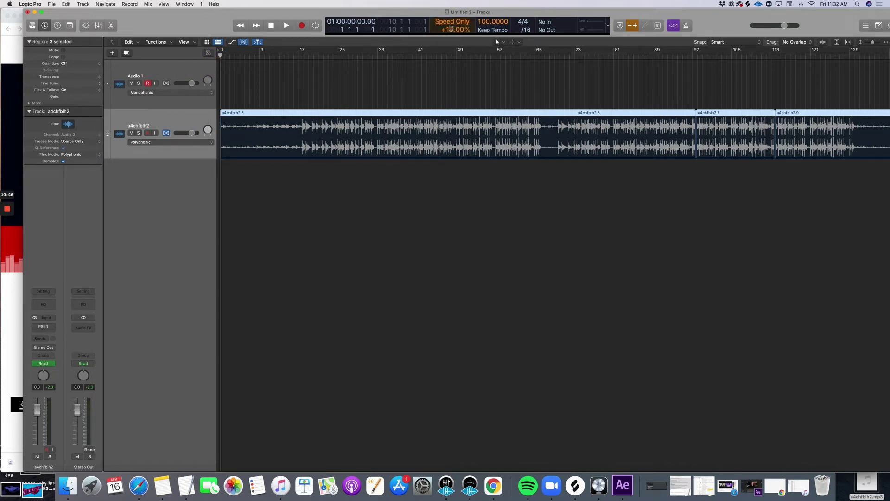
drag(453, 29, 454, 28)
Play the beat from bar 17 and push Varispeed up to about +27% while listening
drag(269, 55, 199, 65)
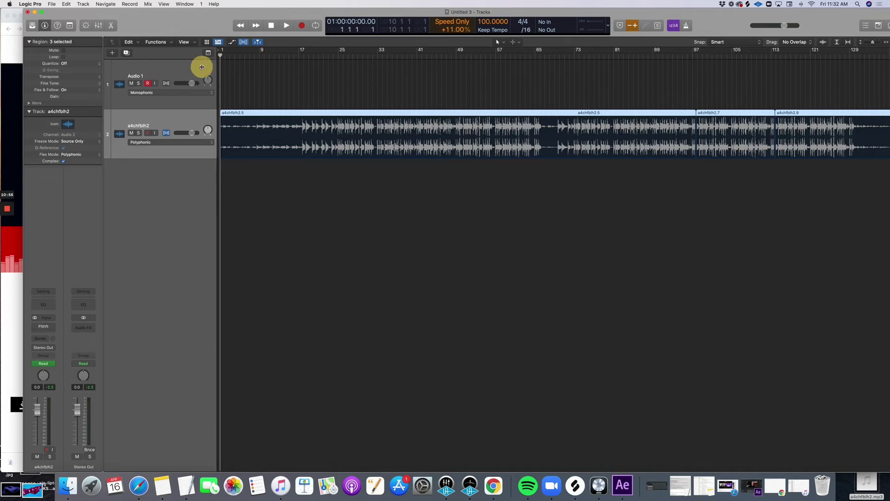
click(300, 56)
key(space)
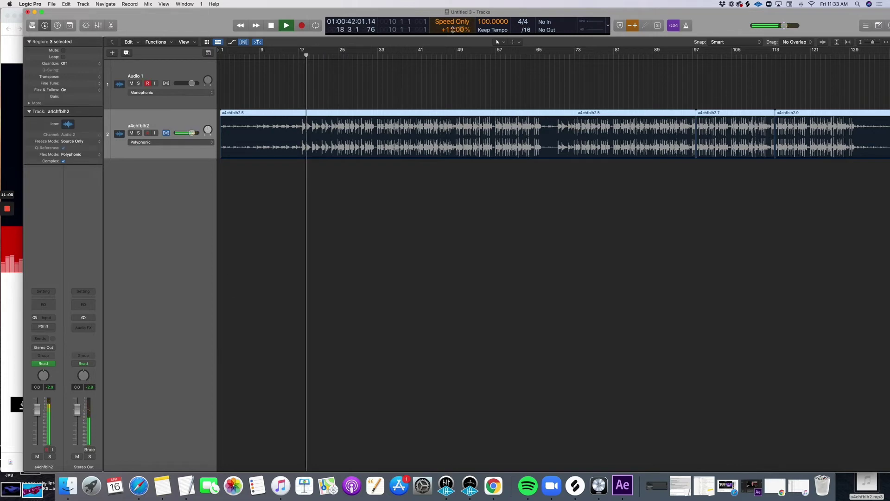
drag(455, 30, 473, 6)
click(139, 115)
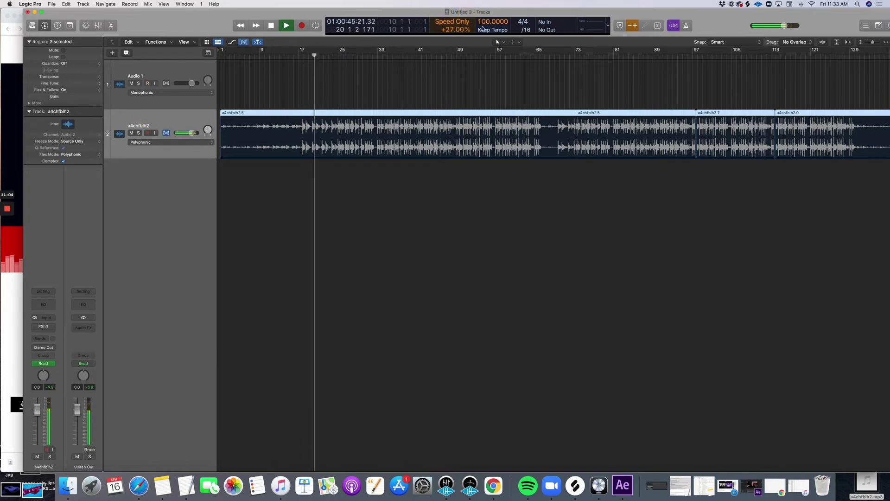
click(449, 22)
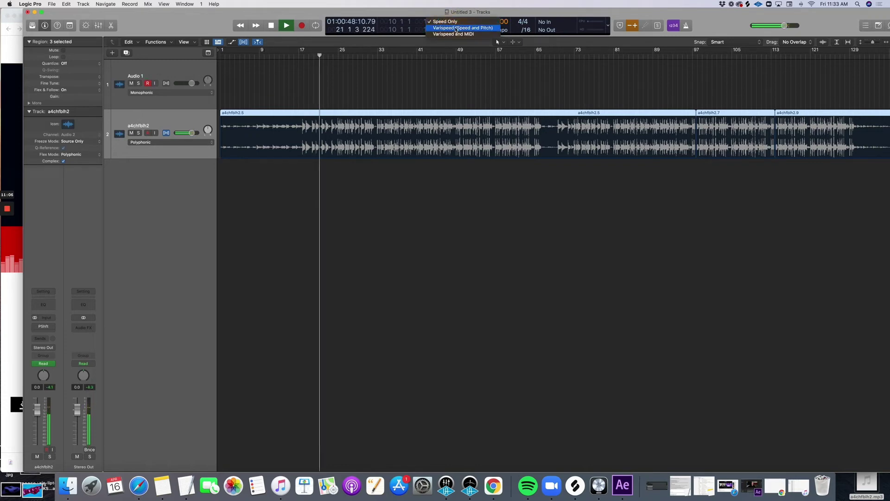
Switch Varispeed to Speed and Pitch, stop playback, and settle the amount at +17%
click(446, 22)
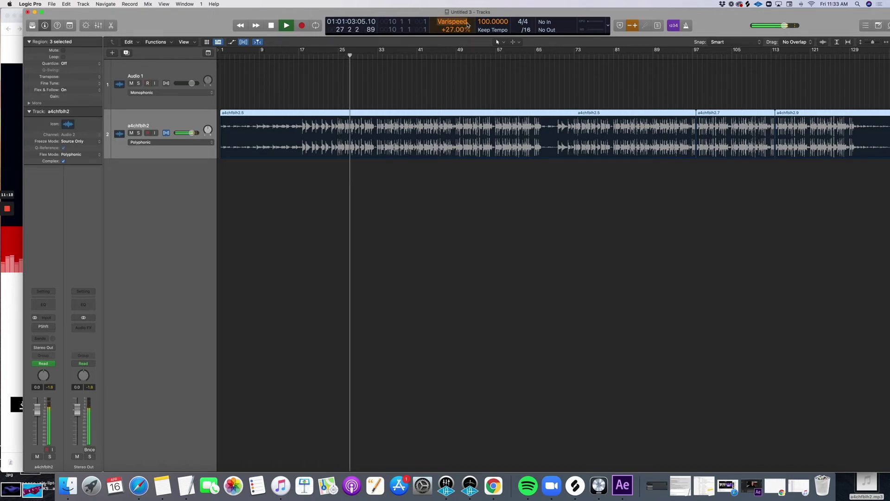
key(space)
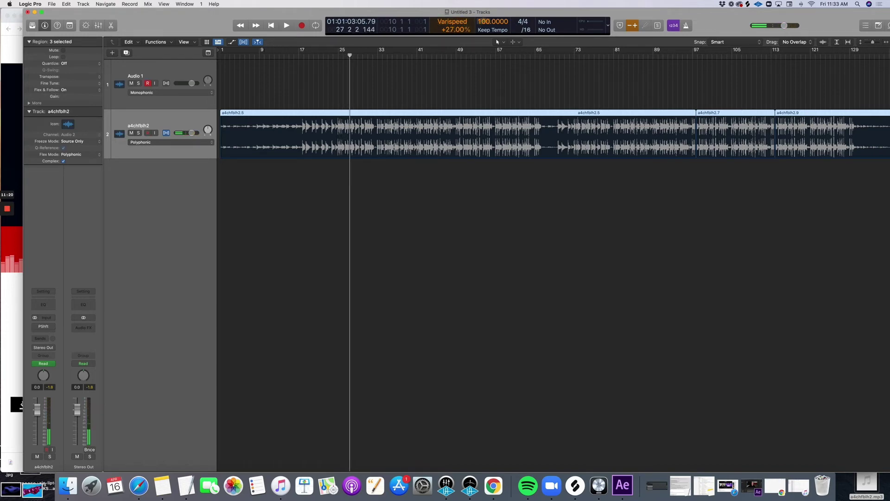
click(484, 22)
click(448, 29)
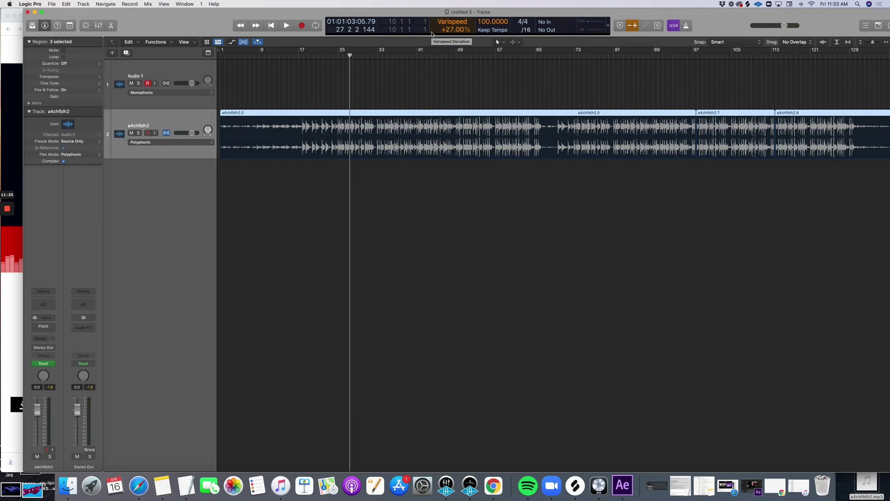
drag(452, 30, 149, 63)
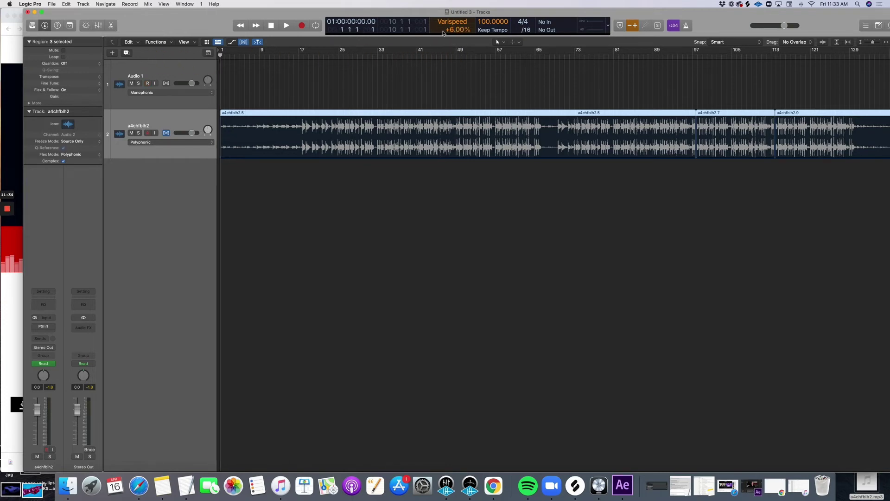
drag(454, 29, 470, 15)
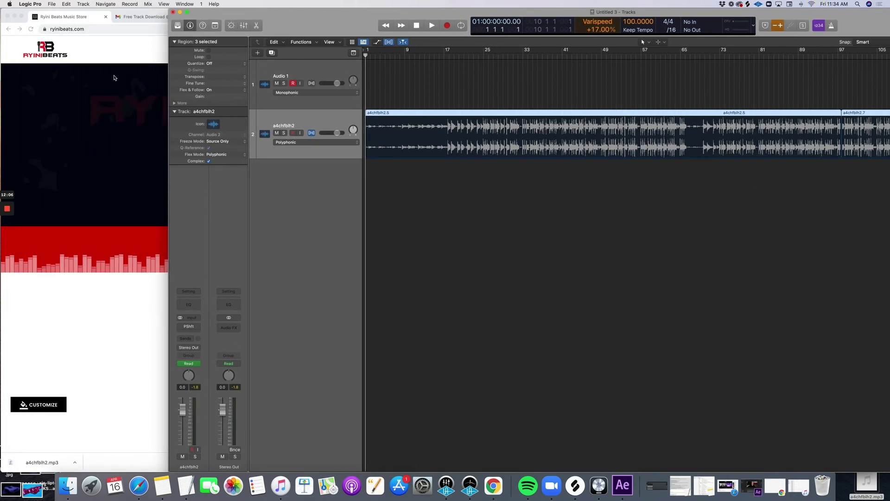
click(114, 78)
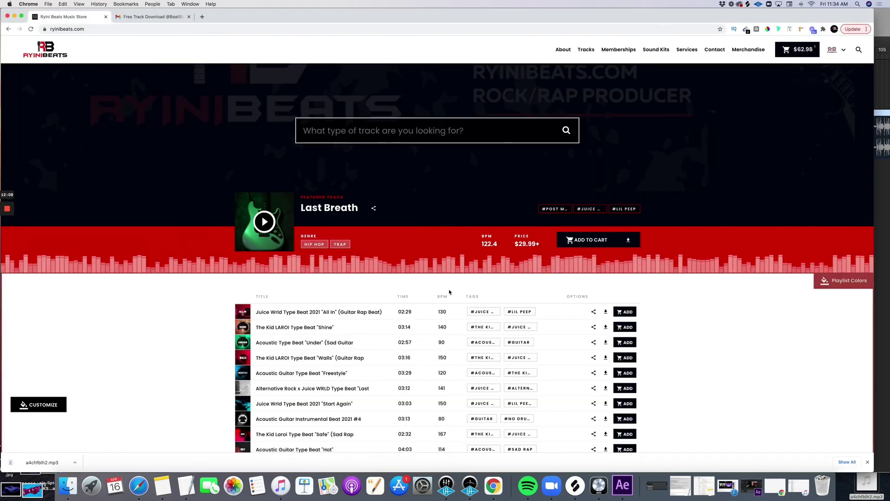
click(880, 19)
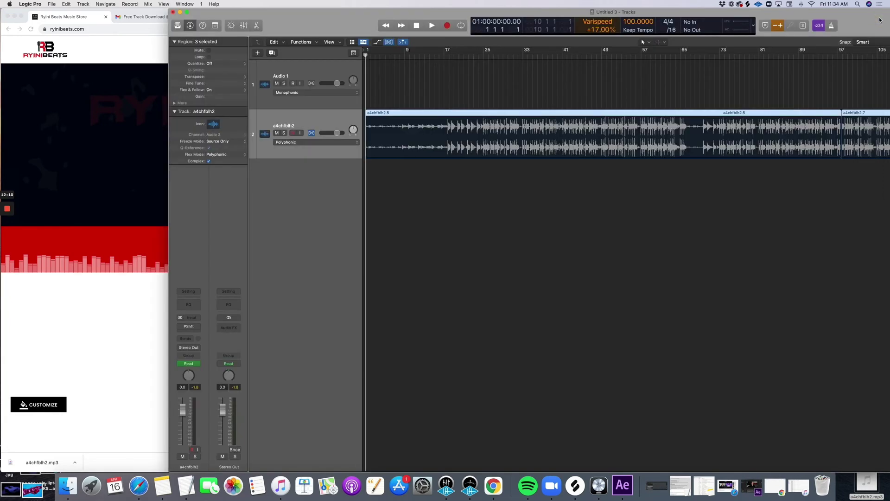
drag(781, 11, 620, 14)
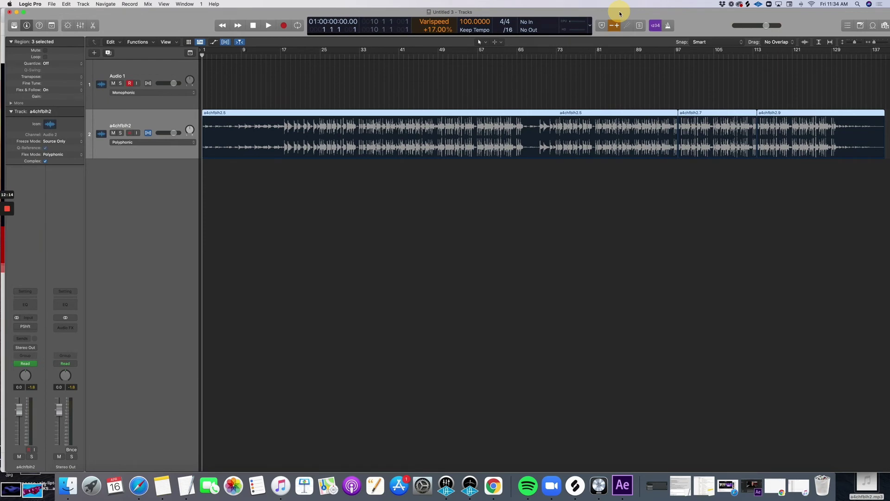
drag(620, 13, 618, 13)
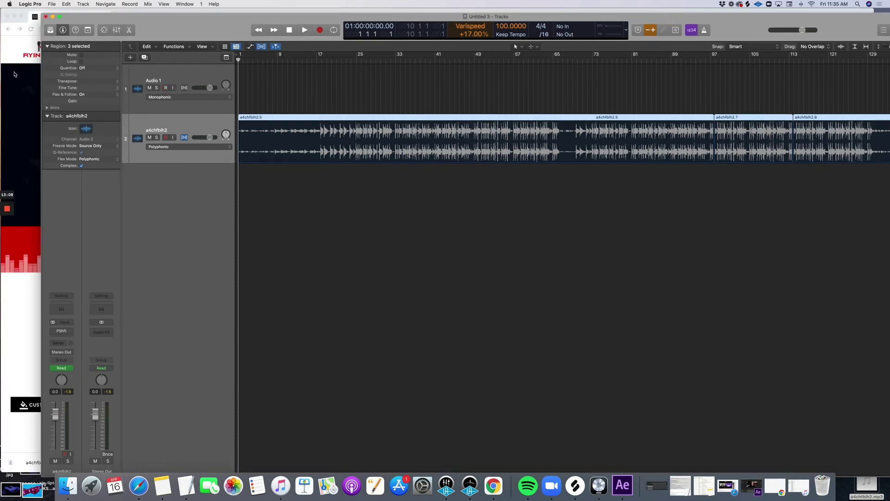
click(14, 74)
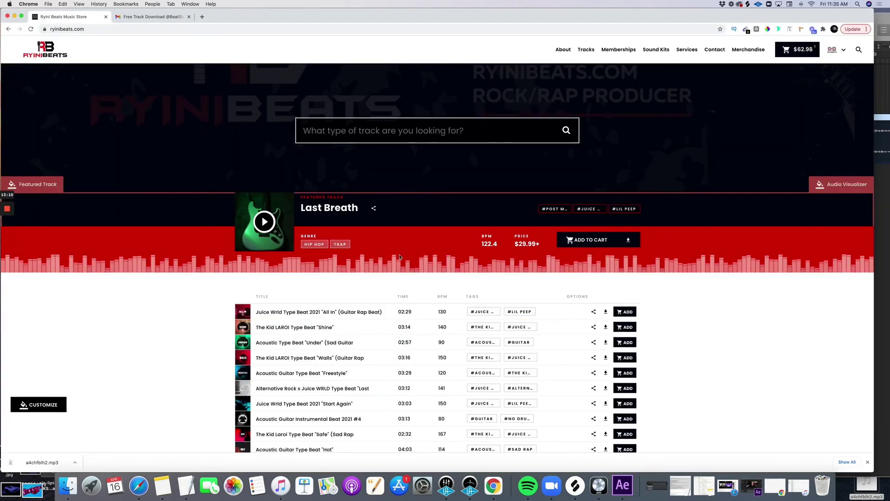
Open the store's full Tracks list via Browse All Tracks, scroll it, then return to Logic Pro
scroll(569, 408, down, 3)
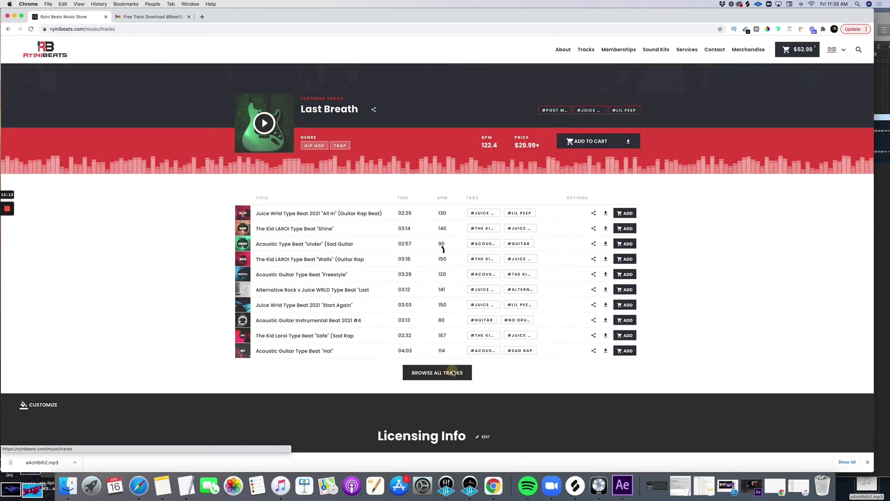
click(453, 374)
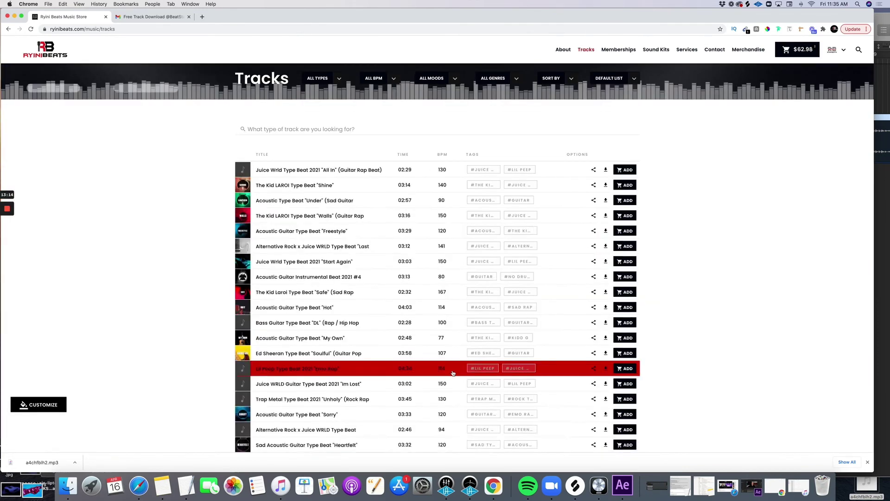
scroll(453, 373, down, 3)
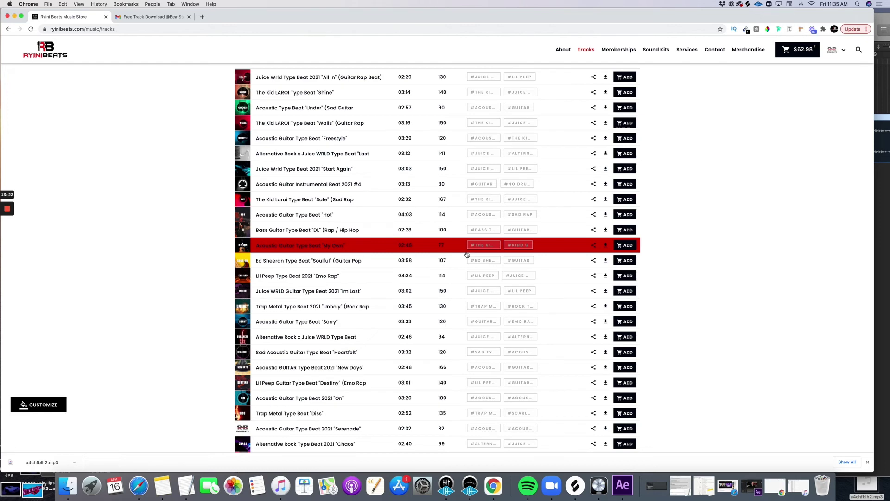
click(883, 14)
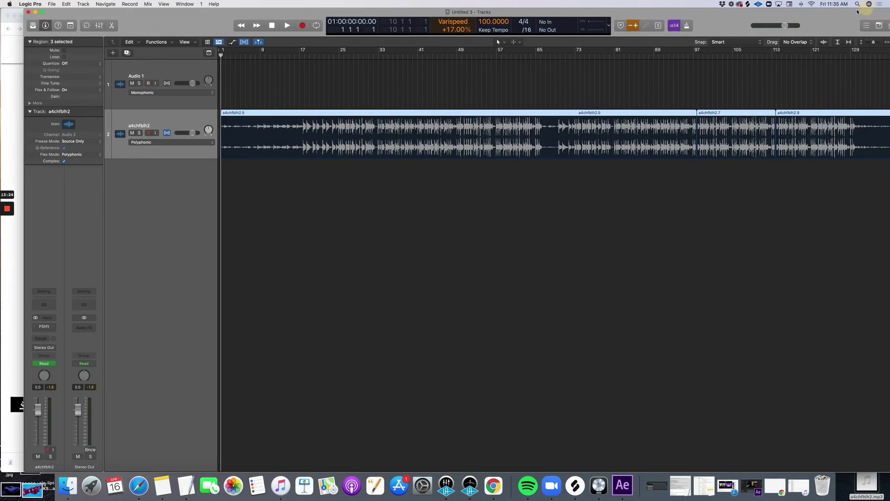